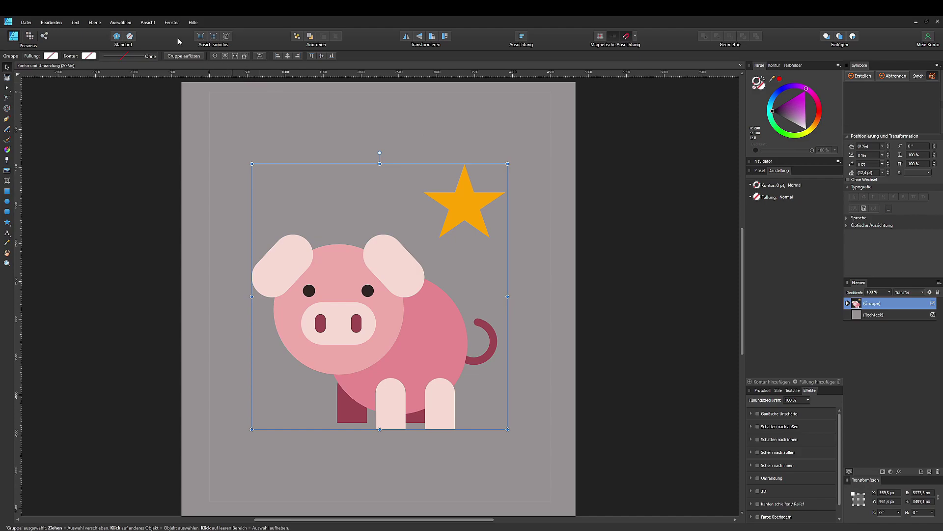
# Duplicate the (Gruppe) layer holding the pig and star, giving two stacked copies.
pyautogui.click(148, 23)
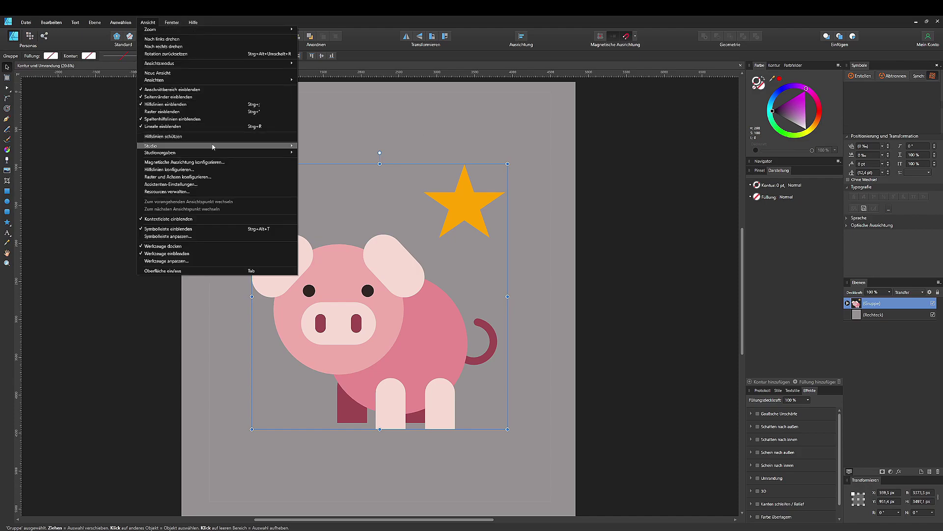
pyautogui.moveTo(217, 145)
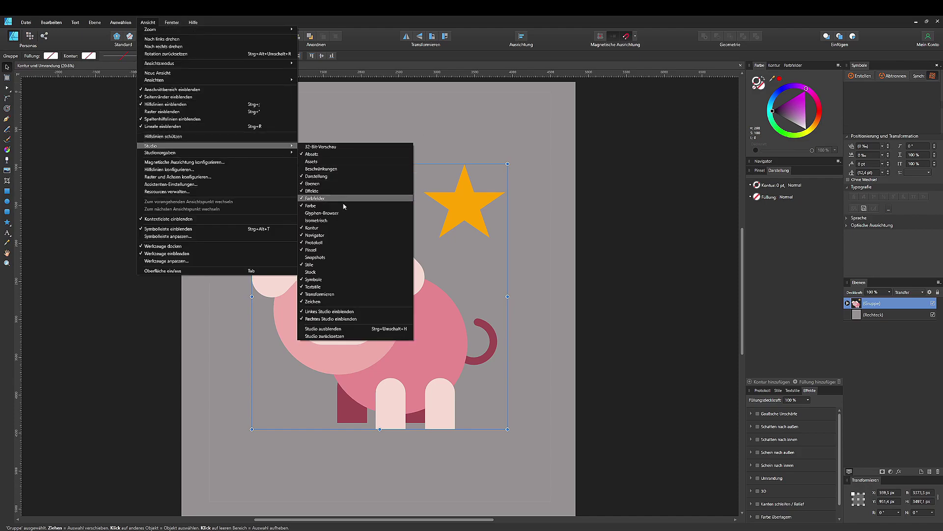
pyautogui.click(615, 205)
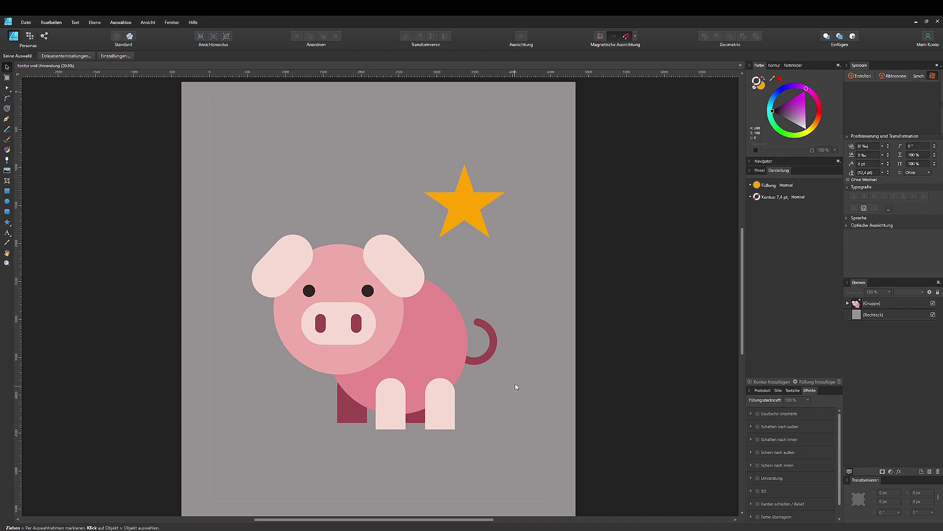
pyautogui.click(868, 306)
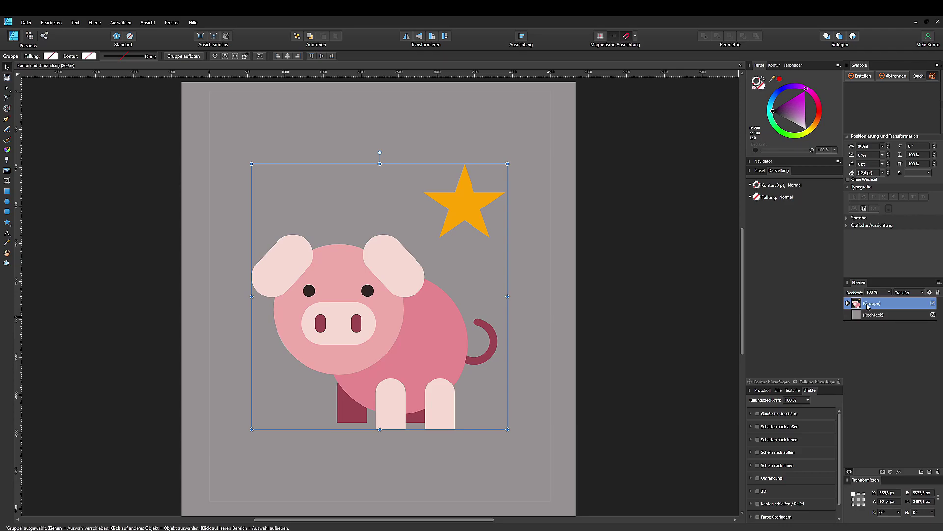
pyautogui.hotkey('ctrl', 'c')
pyautogui.hotkey('ctrl', 'v')
pyautogui.rightClick(867, 304)
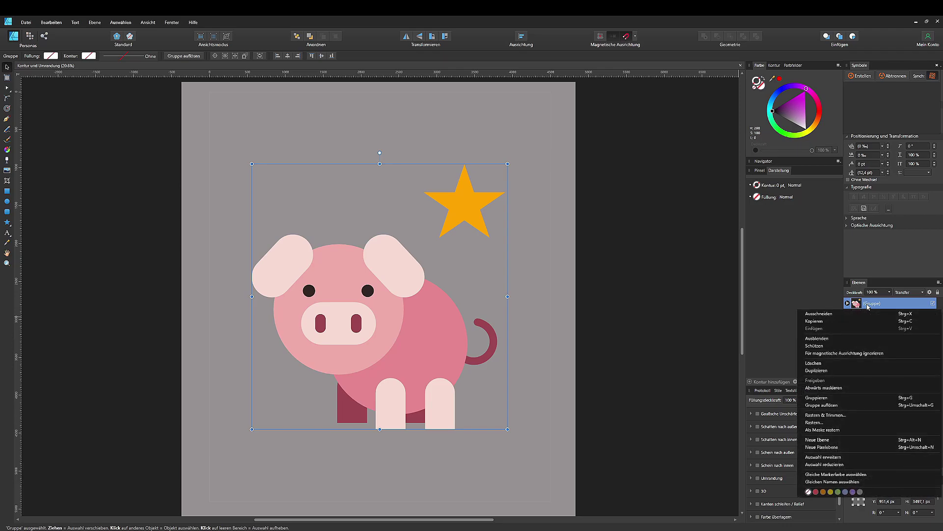
pyautogui.doubleClick(871, 303)
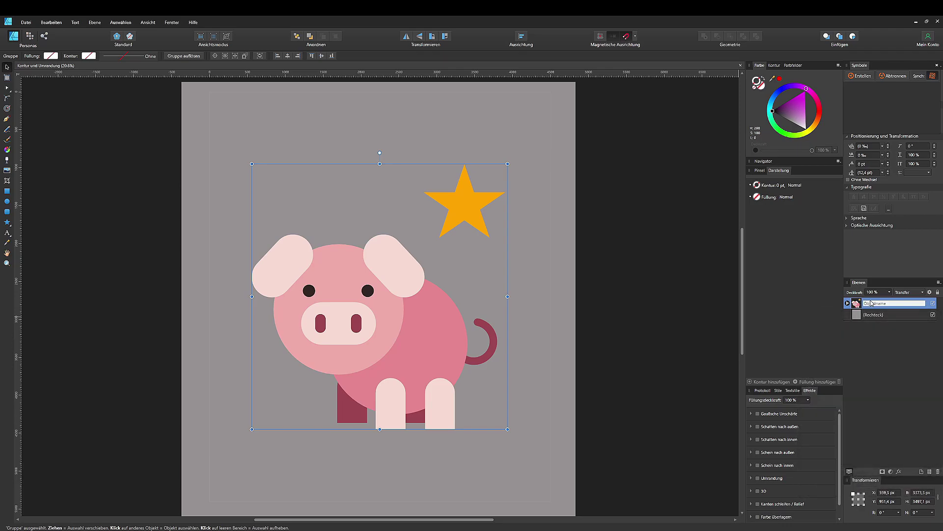
pyautogui.press('Escape')
pyautogui.hotkey('ctrl', 'j')
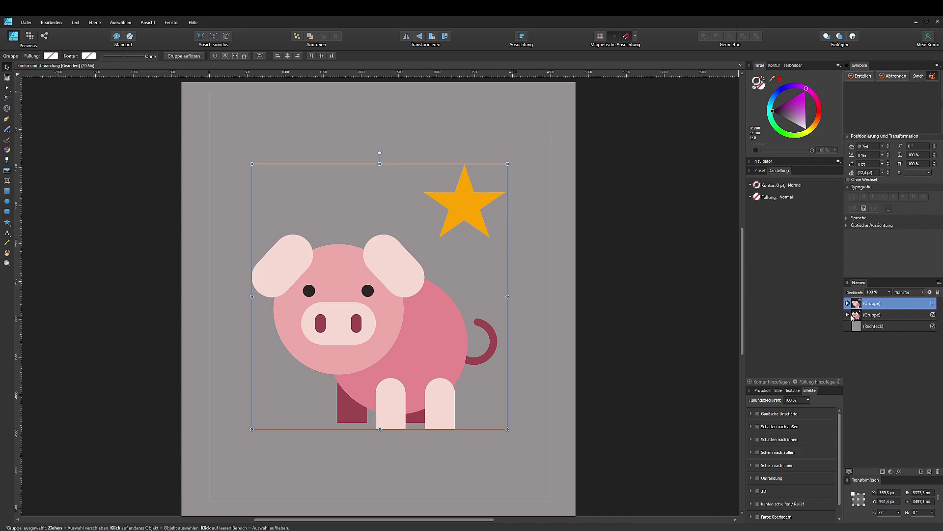
# Ungroup the Beine vorne, Kopf and lower leg groups inside the copied group.
pyautogui.click(848, 315)
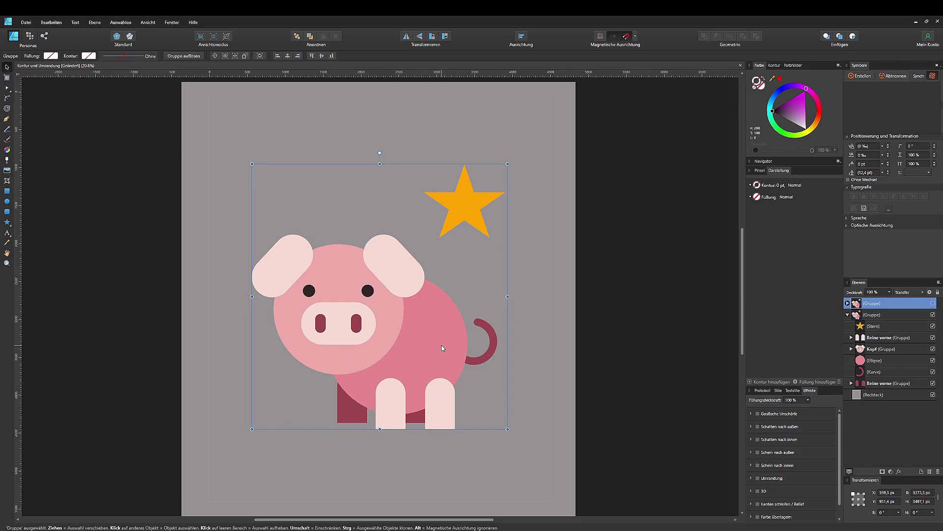
pyautogui.click(875, 343)
pyautogui.press('ctrl')
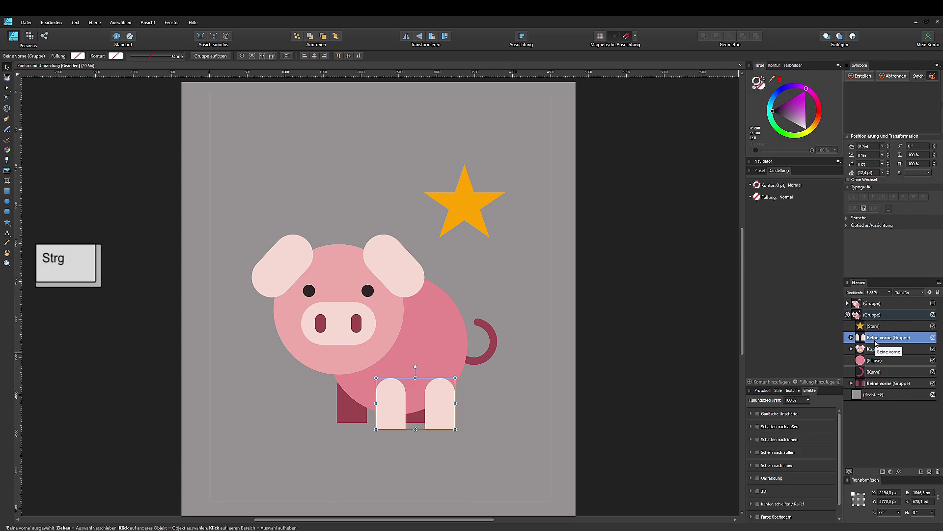
pyautogui.keyDown('ctrl'); pyautogui.click(877, 348); pyautogui.keyUp('ctrl')
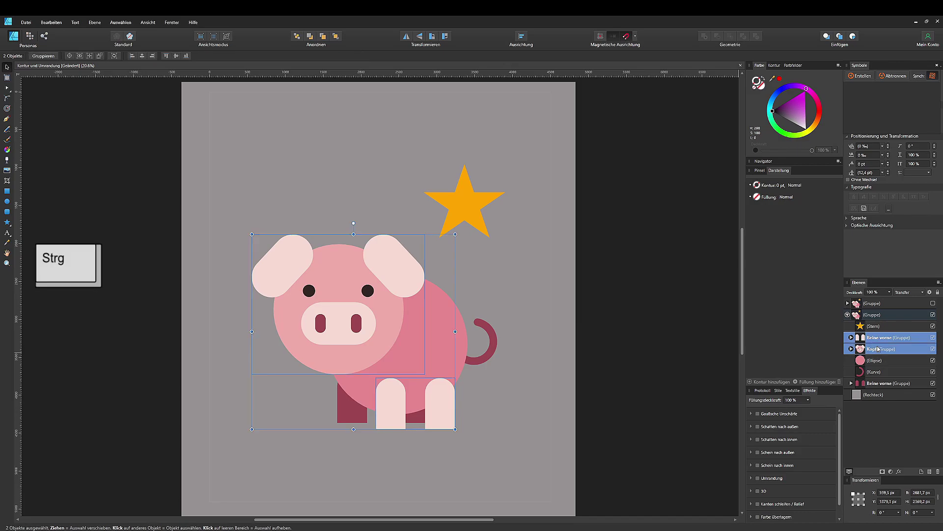
pyautogui.keyDown('ctrl'); pyautogui.click(880, 385); pyautogui.keyUp('ctrl')
pyautogui.hotkey('ctrl', 'shift', 'g')
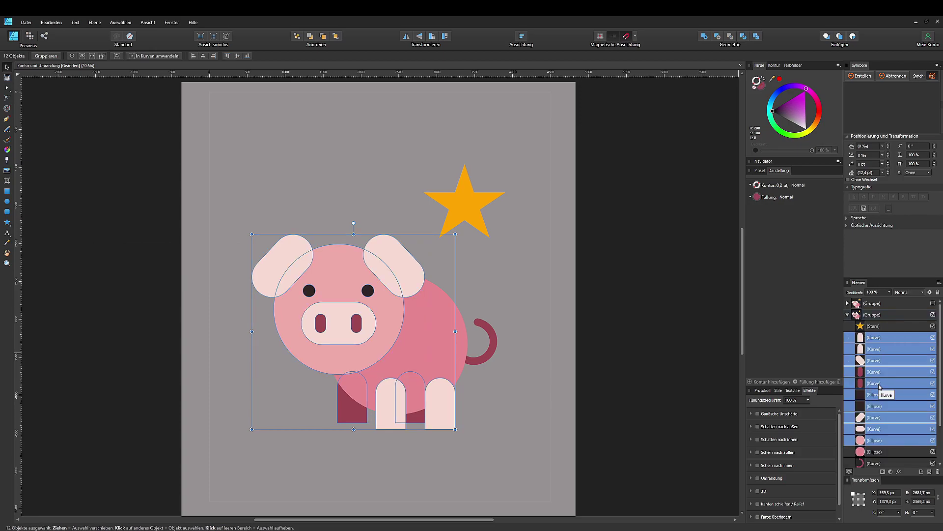
# Select every shape from Stern down to the tail and merge them with Add.
pyautogui.click(875, 329)
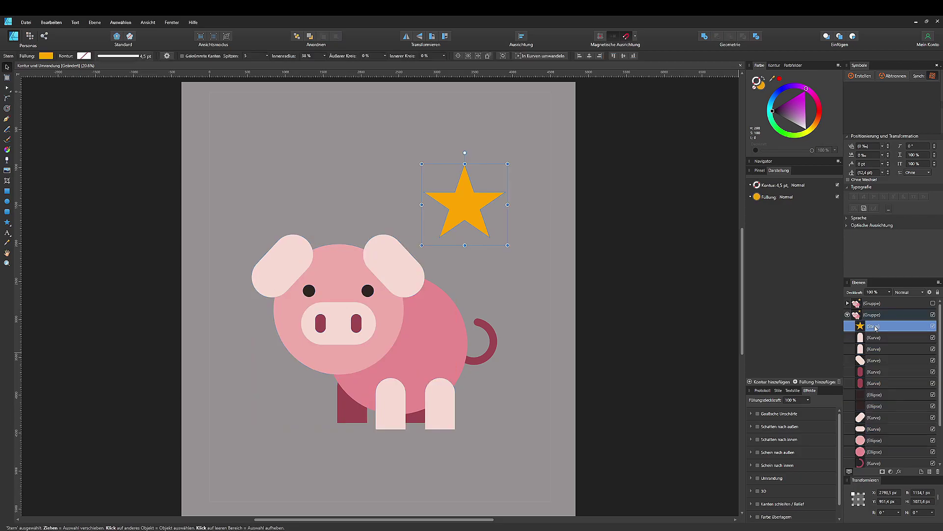
pyautogui.press('shift')
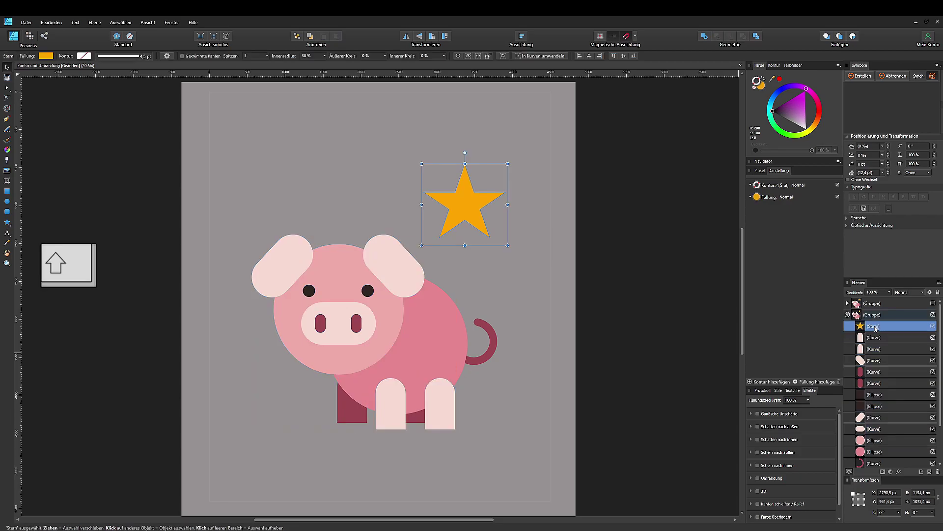
pyautogui.scroll(-2, 882, 339)
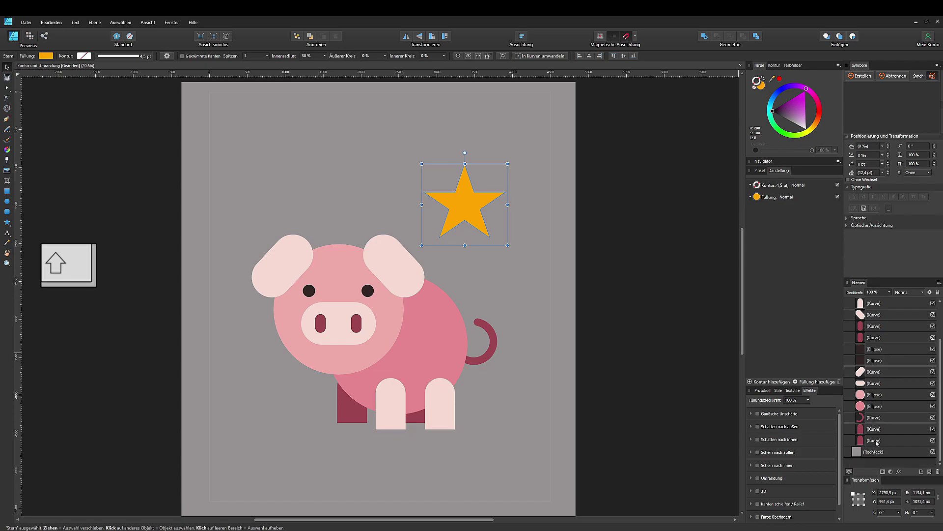
pyautogui.keyDown('shift'); pyautogui.click(876, 440); pyautogui.keyUp('shift')
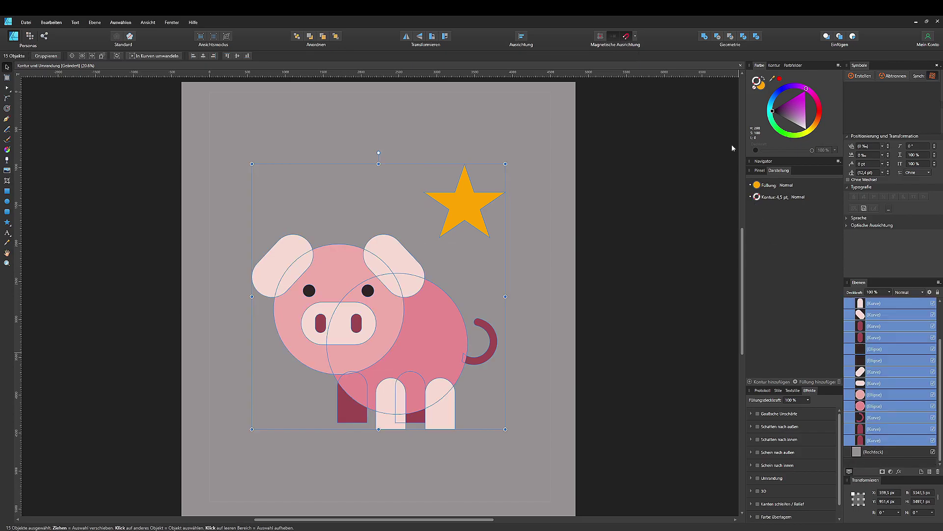
pyautogui.click(704, 37)
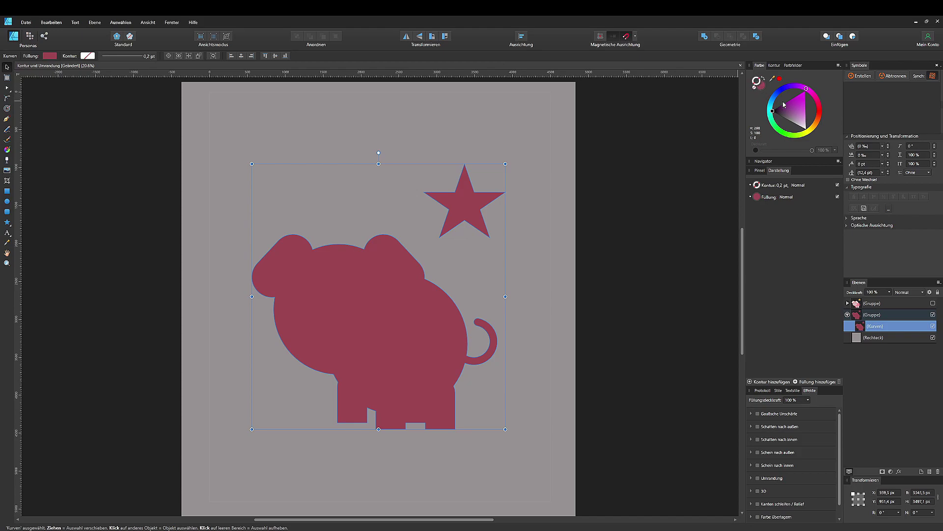
# Give the merged silhouette a black outline 10 pt wide.
pyautogui.moveTo(787, 111); pyautogui.dragTo(764, 106)
pyautogui.click(754, 88)
pyautogui.click(775, 65)
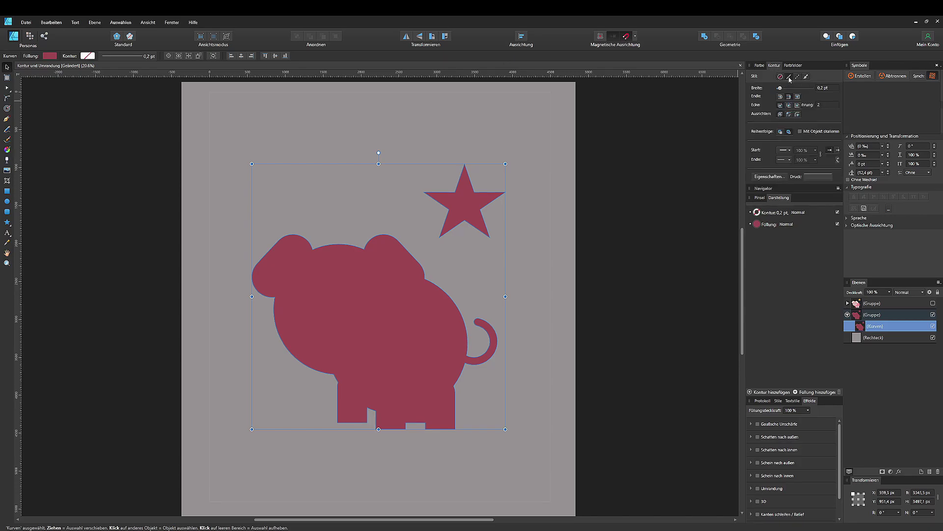
pyautogui.moveTo(780, 88); pyautogui.dragTo(794, 88)
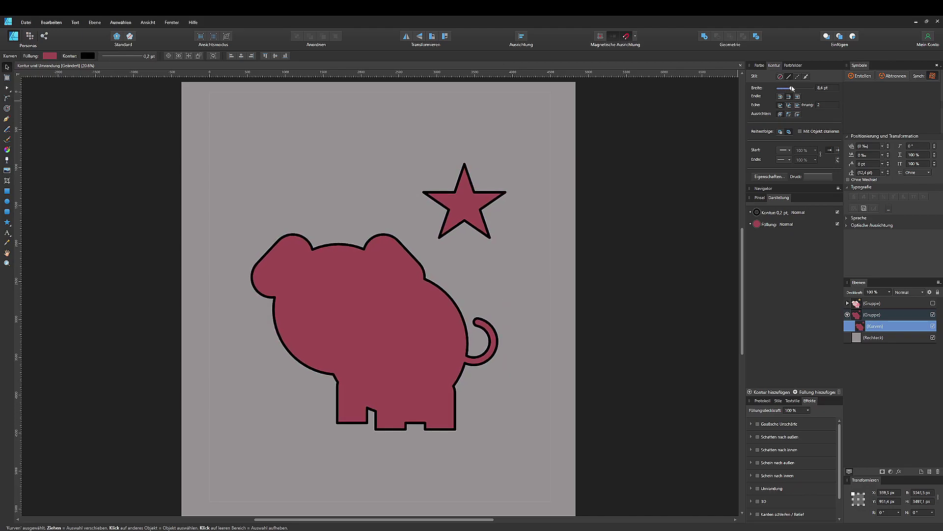
pyautogui.click(828, 89)
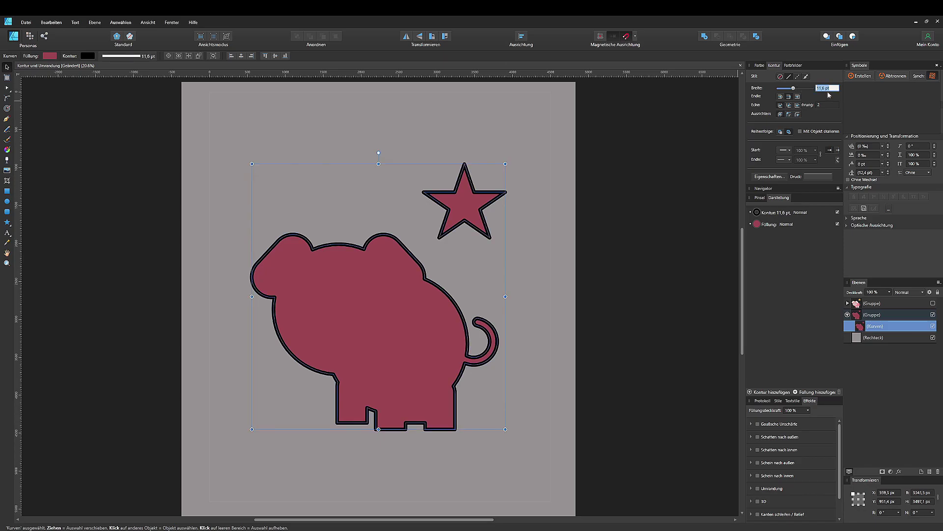
pyautogui.write('10')
pyautogui.press('Return')
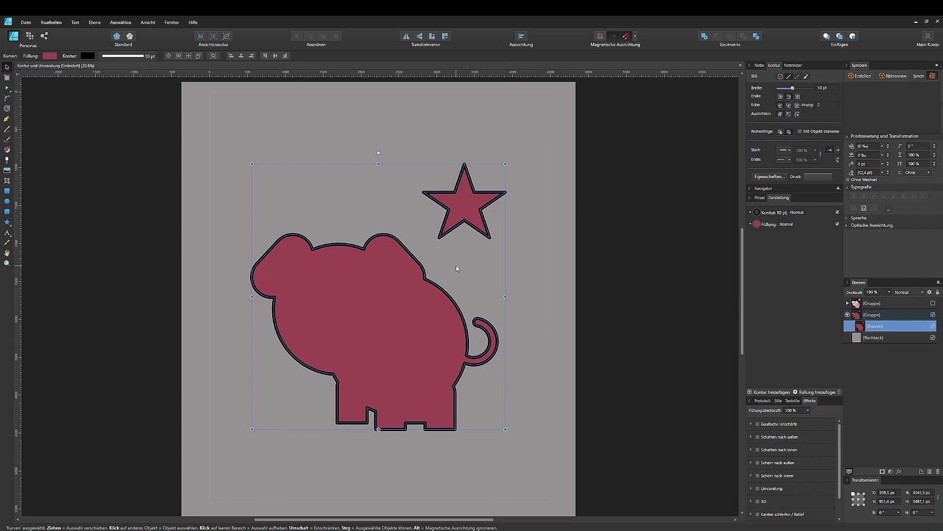
# Switch the outline to mitred joins and raise the miter limit.
pyautogui.scroll(1, 456, 267)
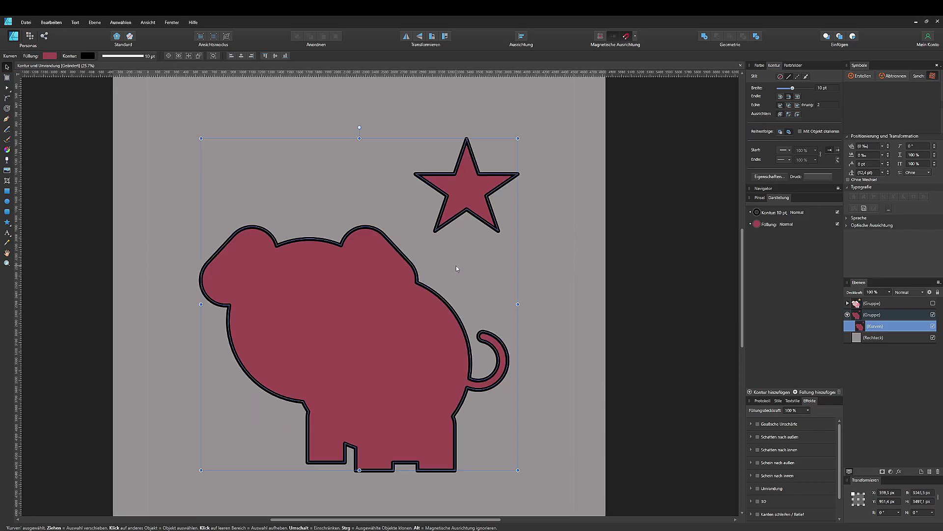
pyautogui.scroll(1, 456, 267)
pyautogui.scroll(-1, 456, 268)
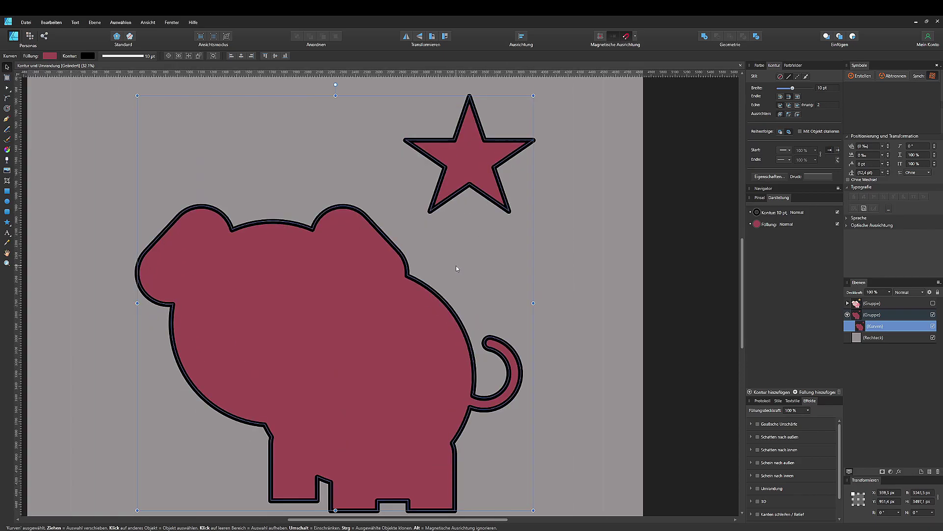
pyautogui.scroll(-1, 456, 268)
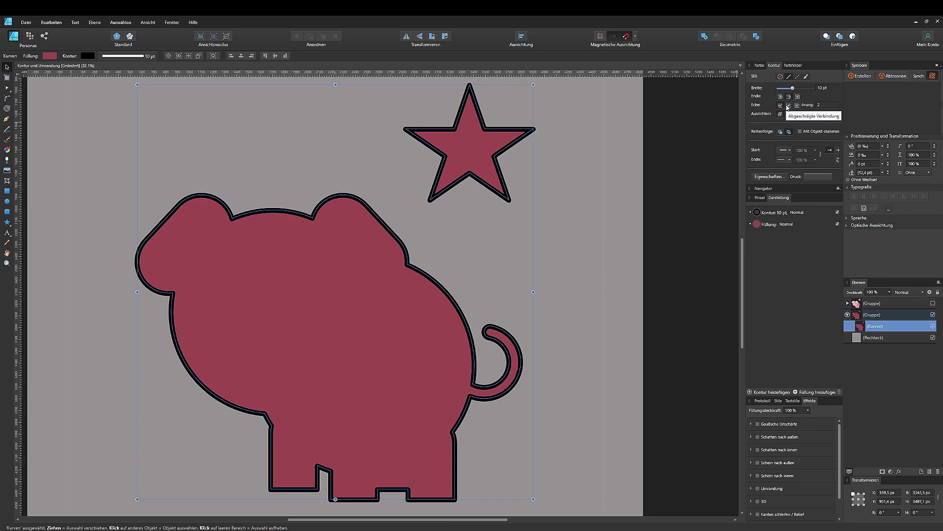
pyautogui.click(787, 105)
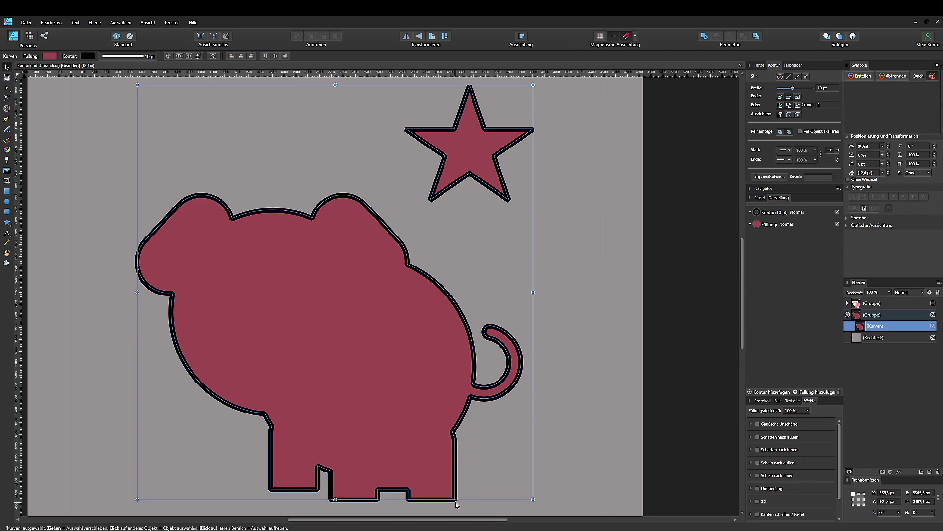
pyautogui.click(798, 104)
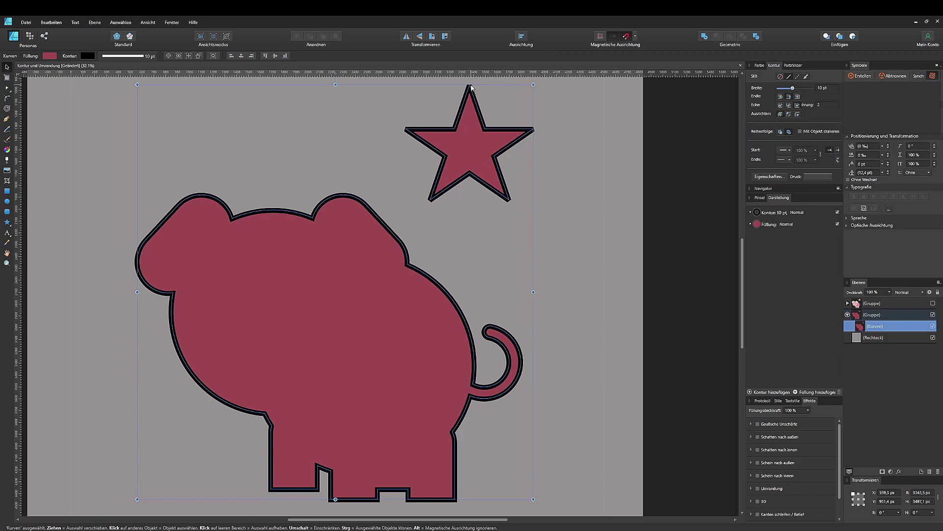
pyautogui.click(823, 105)
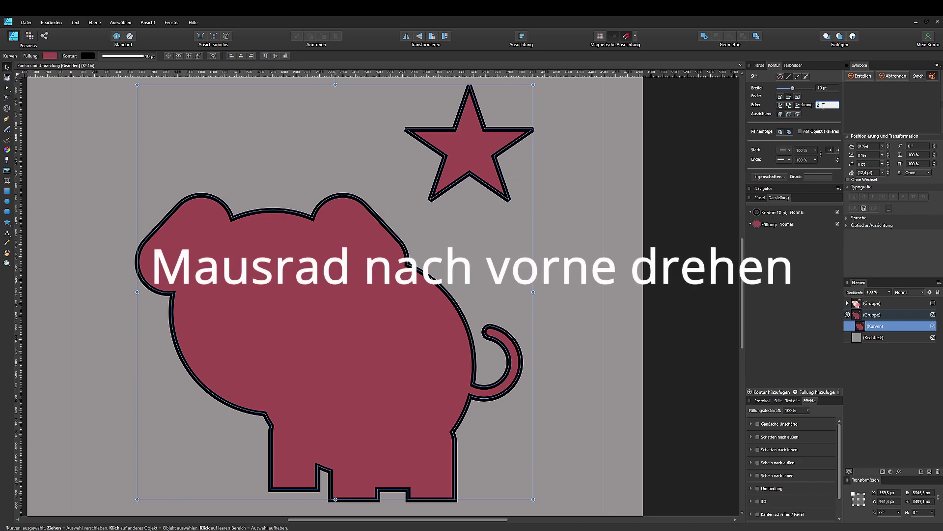
pyautogui.scroll(4, 823, 105)
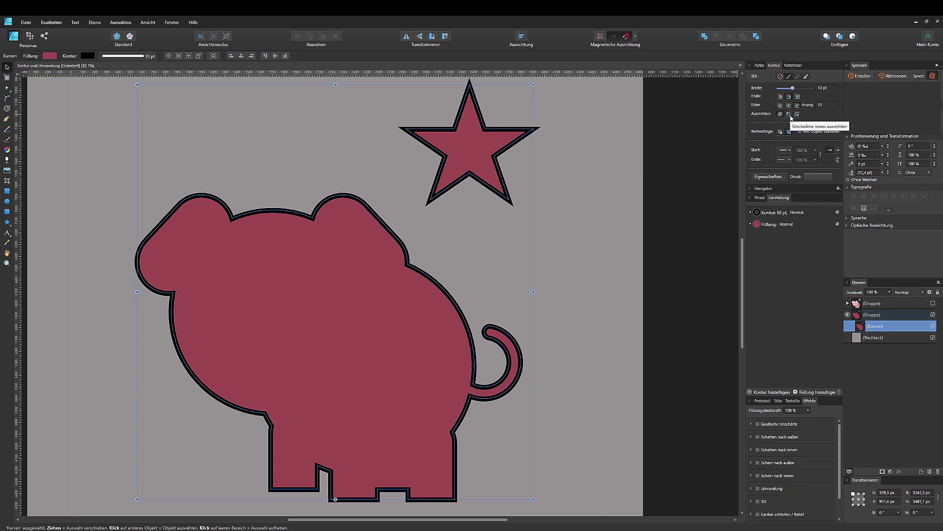
# Align the 10 pt stroke outside the silhouette's edges.
pyautogui.click(790, 115)
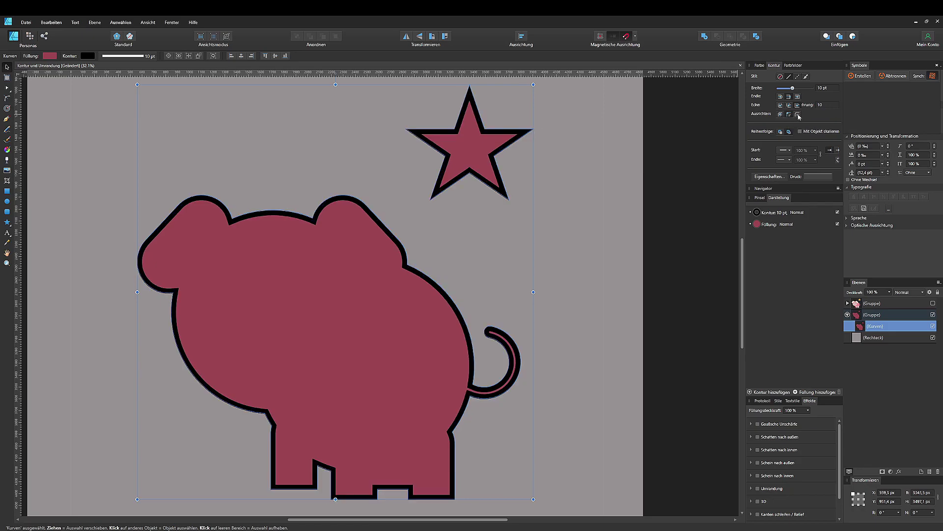
pyautogui.click(798, 115)
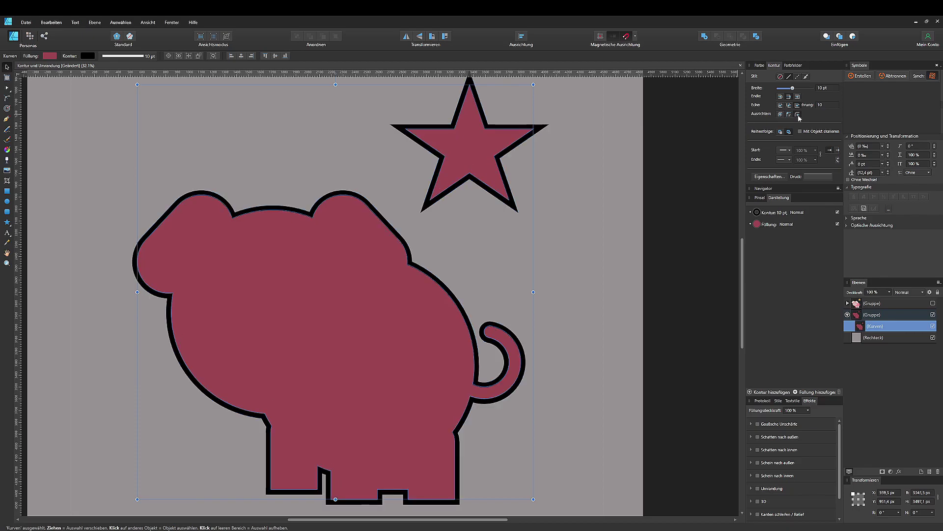
pyautogui.scroll(1, 670, 220)
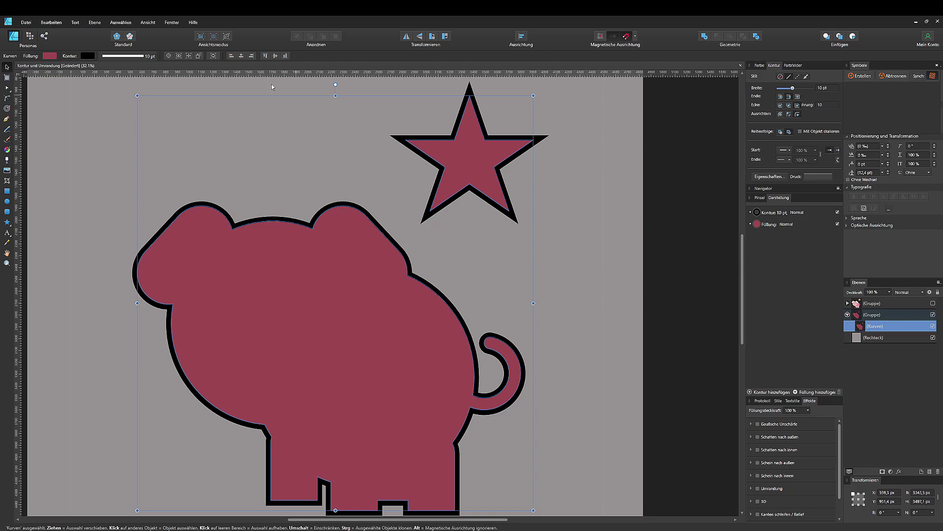
# Expand the stroke into a filled shape and delete the red-filled silhouette beneath it.
pyautogui.click(101, 23)
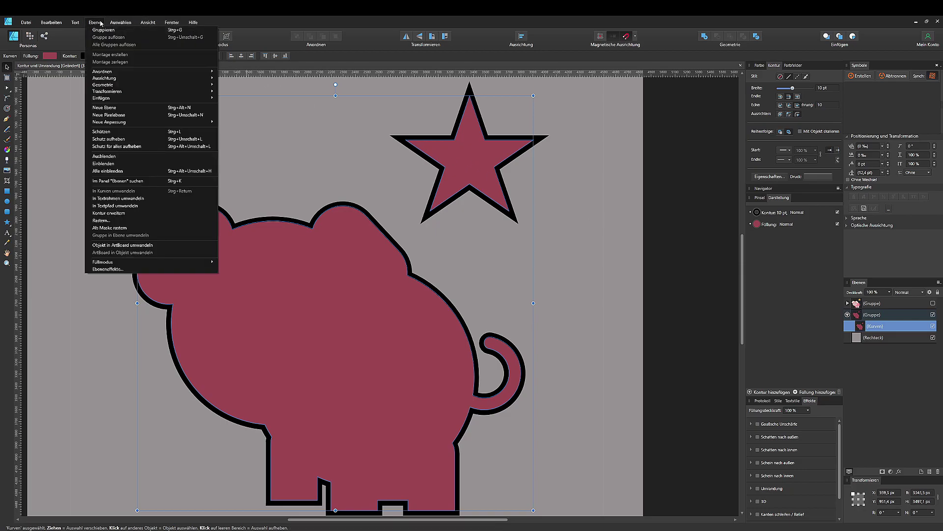
pyautogui.click(123, 213)
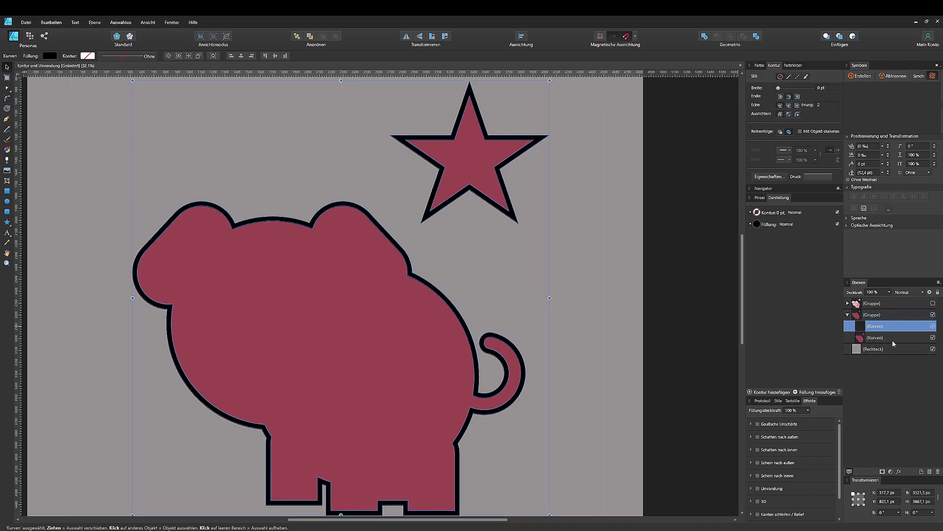
pyautogui.click(933, 326)
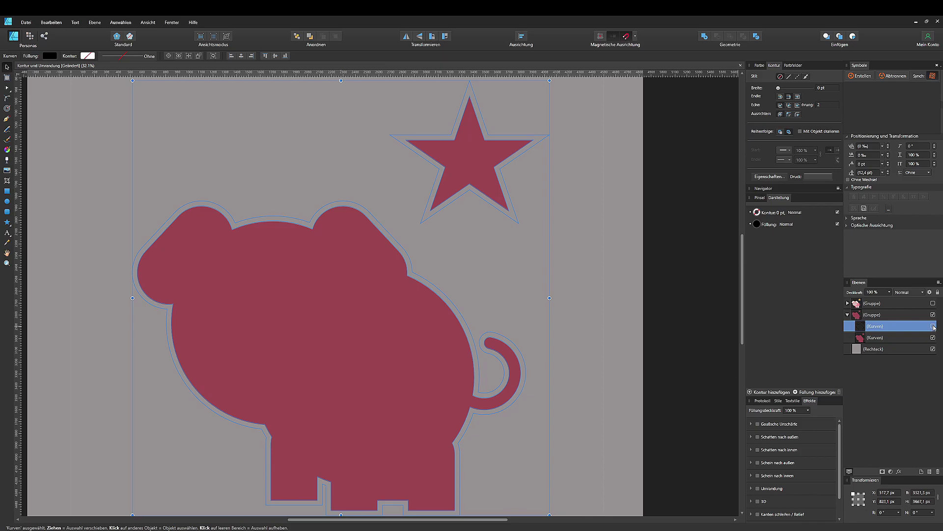
pyautogui.click(933, 326)
pyautogui.click(933, 337)
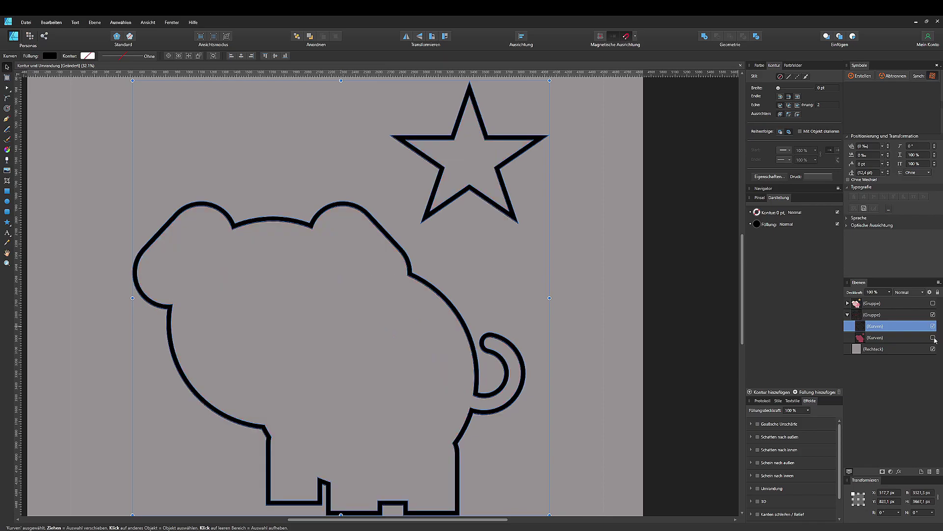
pyautogui.click(933, 337)
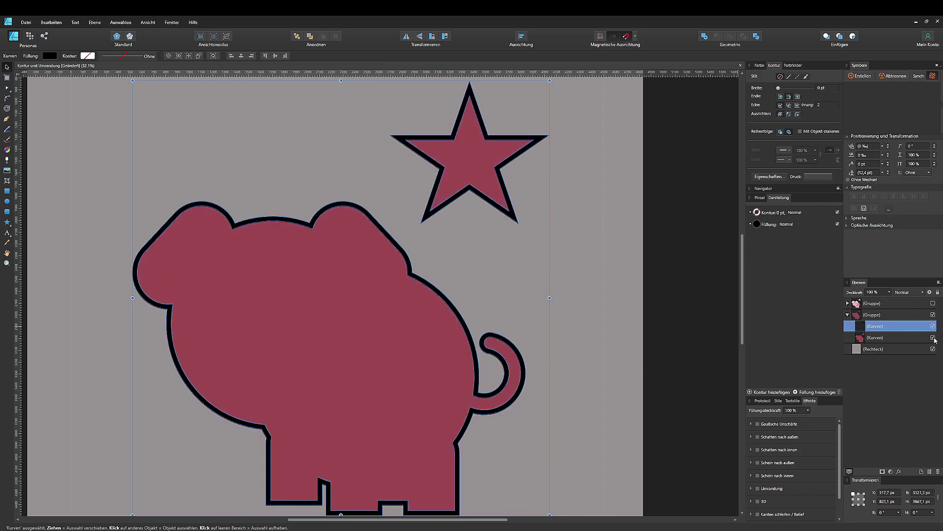
pyautogui.click(890, 338)
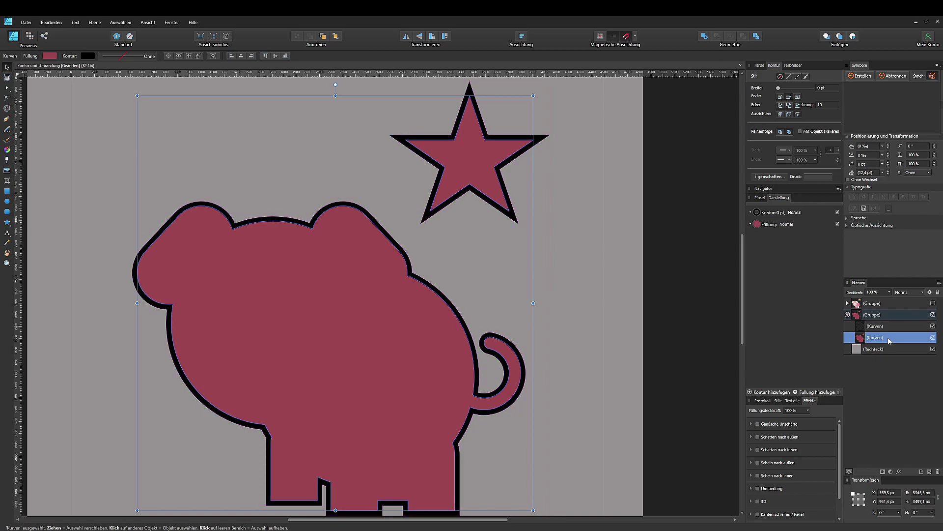
pyautogui.press('Delete')
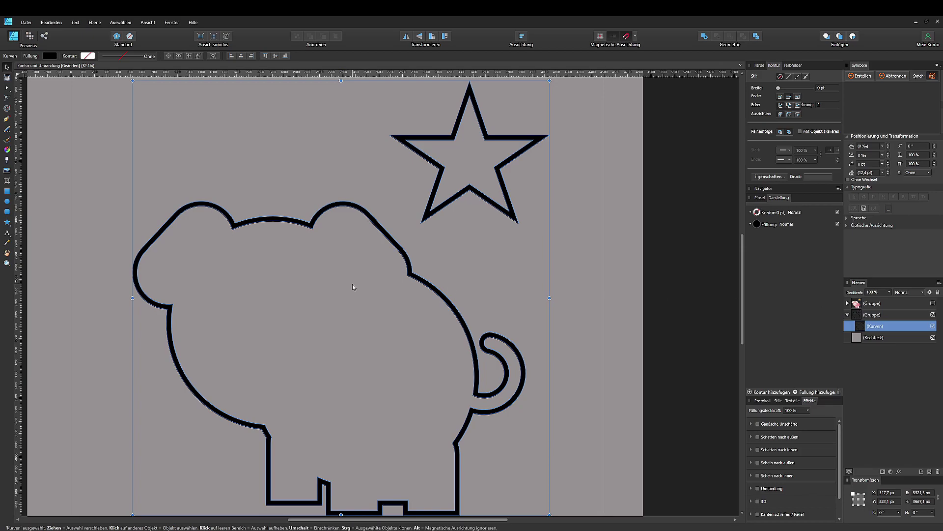
# Divide the outline shape into four separate curves.
pyautogui.click(9, 90)
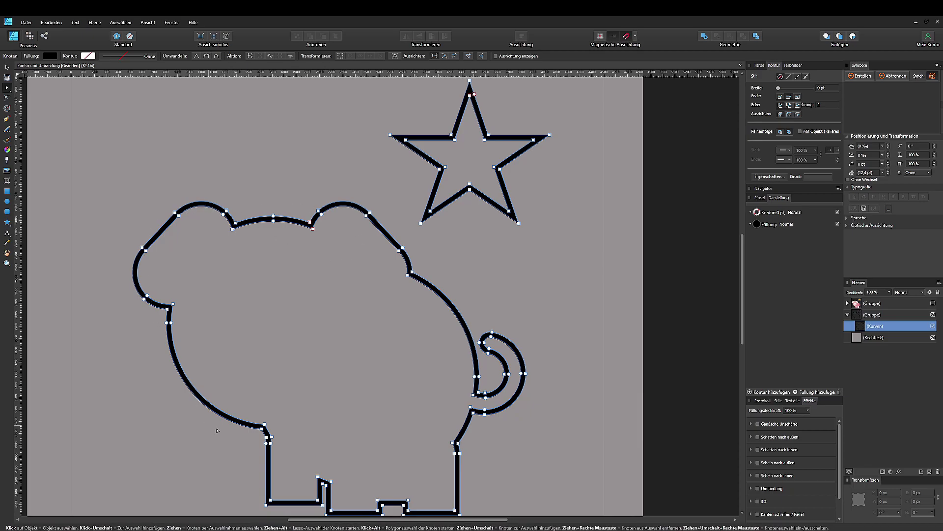
pyautogui.click(6, 68)
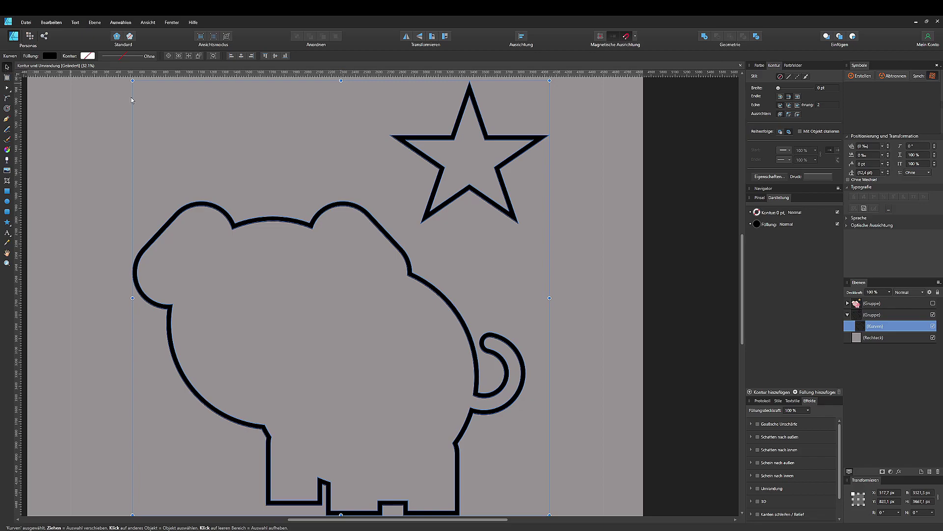
pyautogui.click(757, 37)
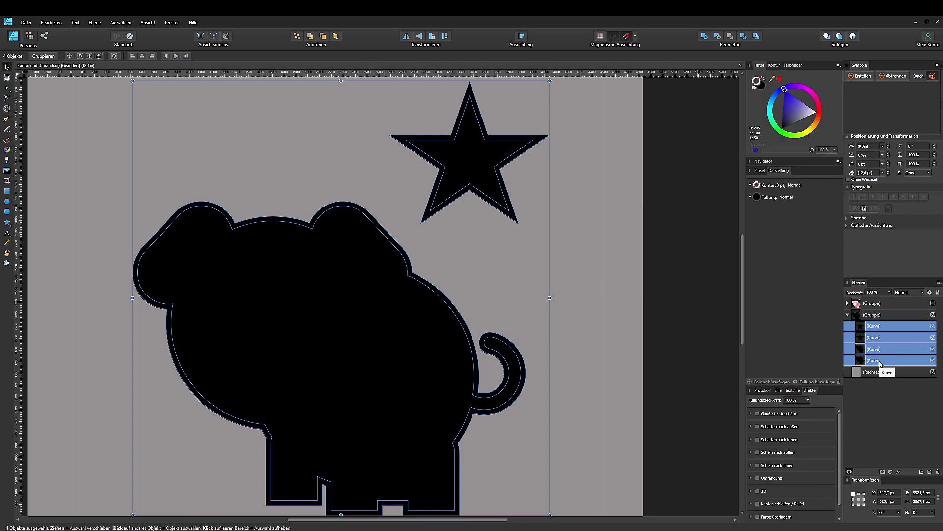
# Recolour the inner star piece blue and the inner pig piece pink.
pyautogui.click(878, 327)
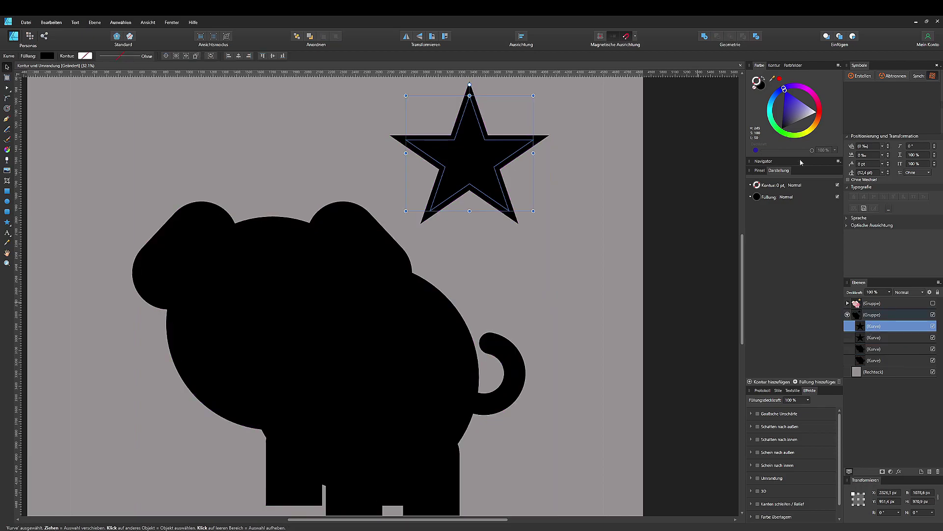
pyautogui.click(761, 85)
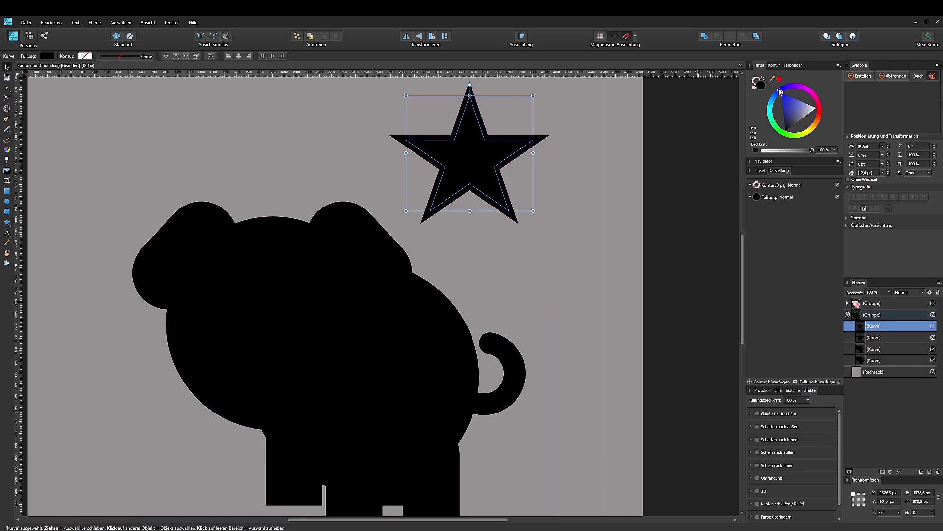
pyautogui.click(780, 92)
pyautogui.click(874, 349)
pyautogui.click(813, 96)
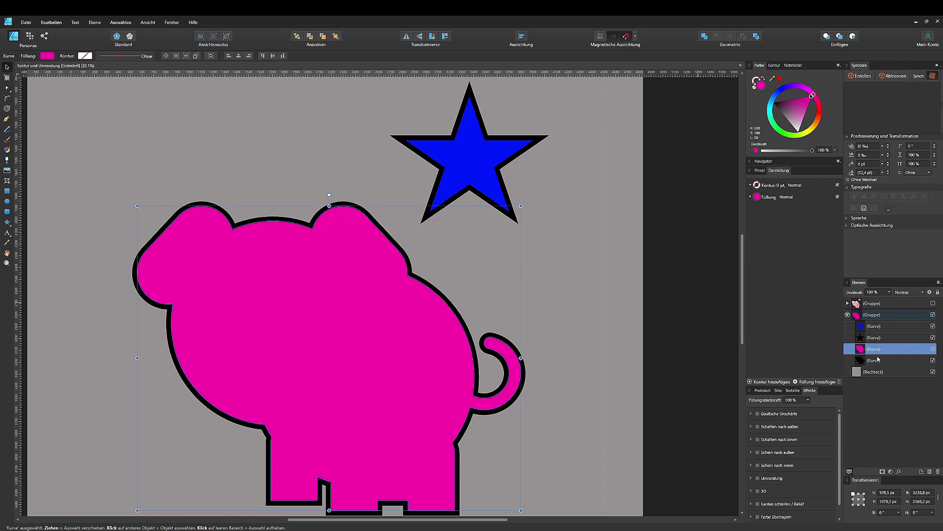
# Delete the pink and blue inner pieces and show the coloured pig and star group.
pyautogui.press('Delete')
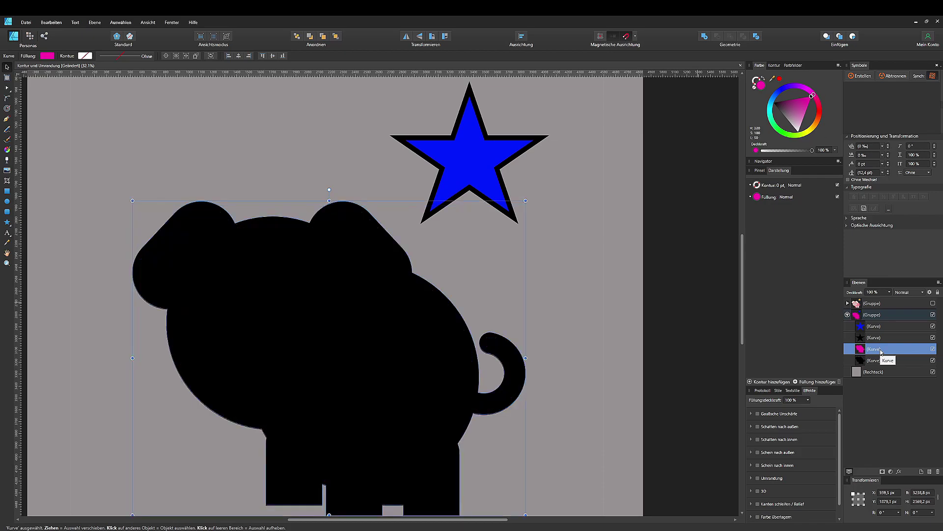
pyautogui.click(878, 325)
pyautogui.press('Delete')
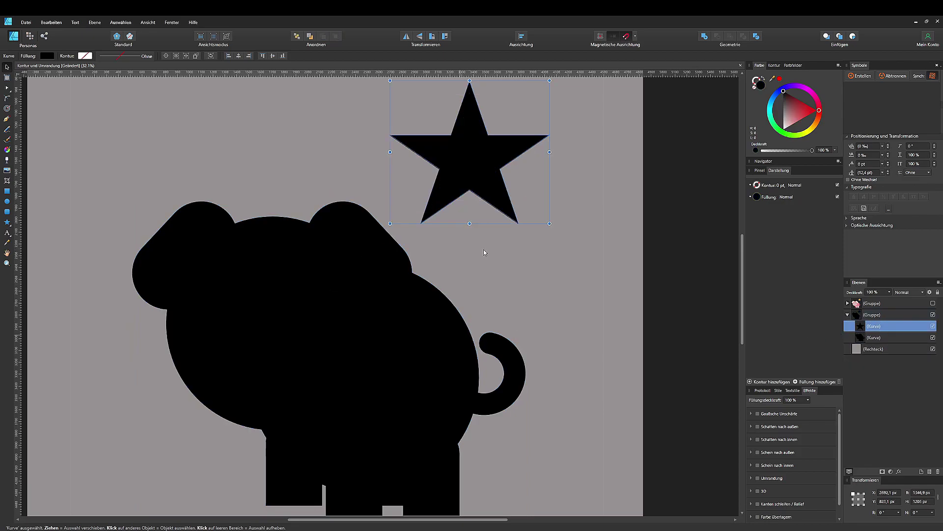
pyautogui.click(933, 303)
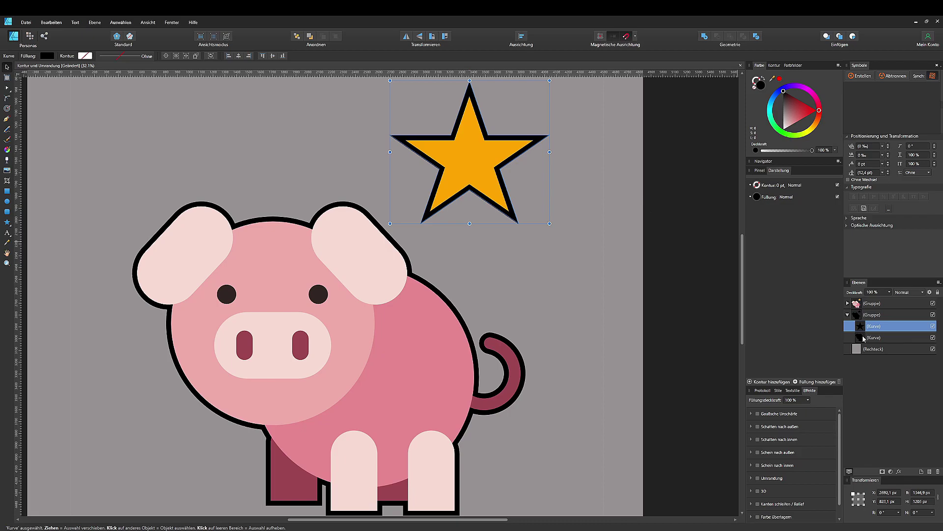
# Test-move the pig's black backing, undo it, then delete the black backing group.
pyautogui.click(344, 204)
pyautogui.click(7, 88)
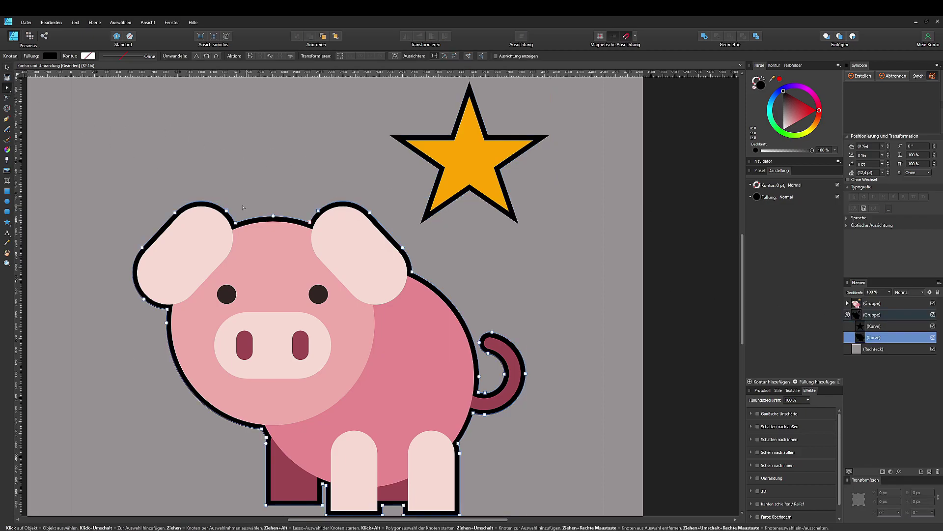
pyautogui.click(7, 68)
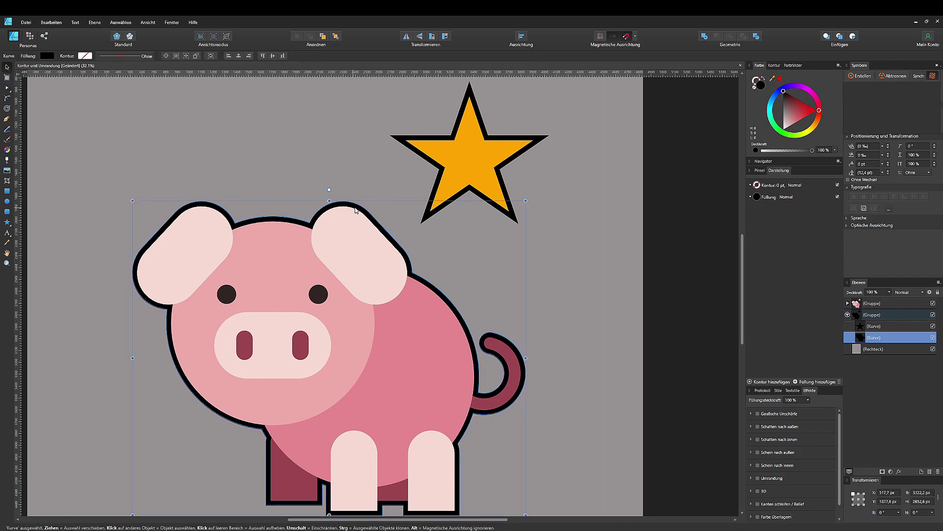
pyautogui.moveTo(354, 213)
pyautogui.mouseDown()
pyautogui.moveTo(350, 230)
pyautogui.moveTo(363, 209)
pyautogui.mouseUp()
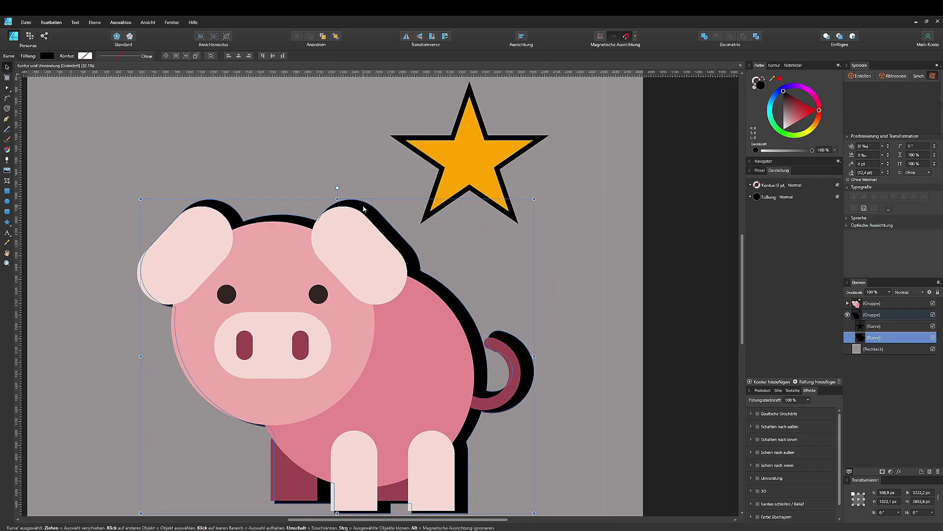
pyautogui.hotkey('ctrl', 'z')
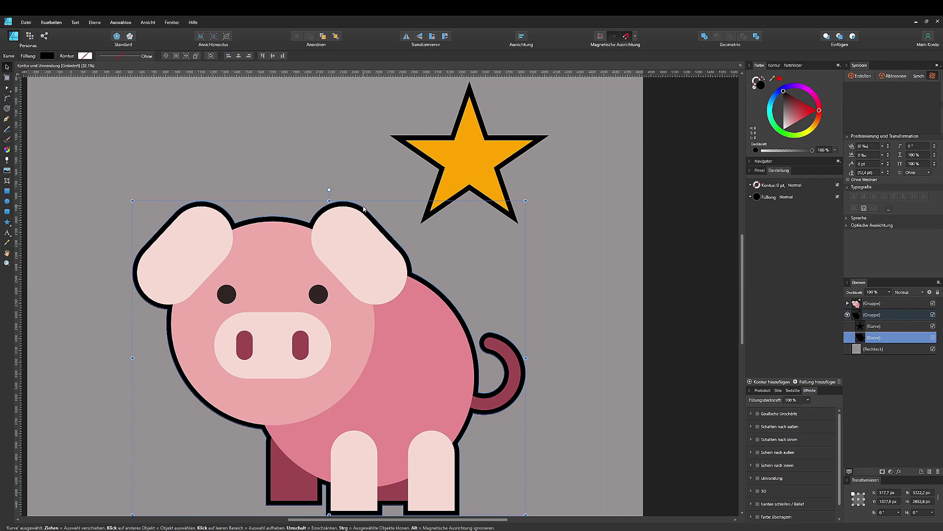
pyautogui.click(870, 313)
pyautogui.press('Delete')
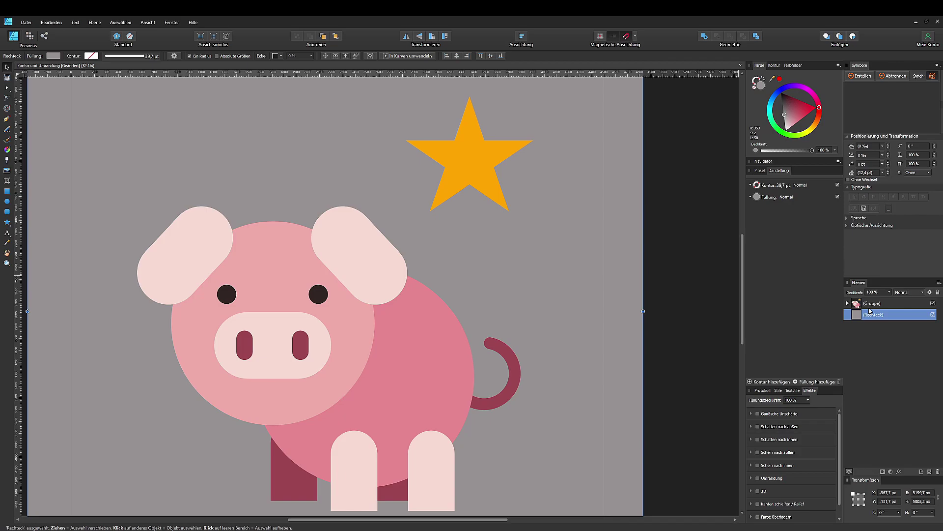
# Duplicate the pig-and-star group again and ungroup its head and leg groups.
pyautogui.click(866, 304)
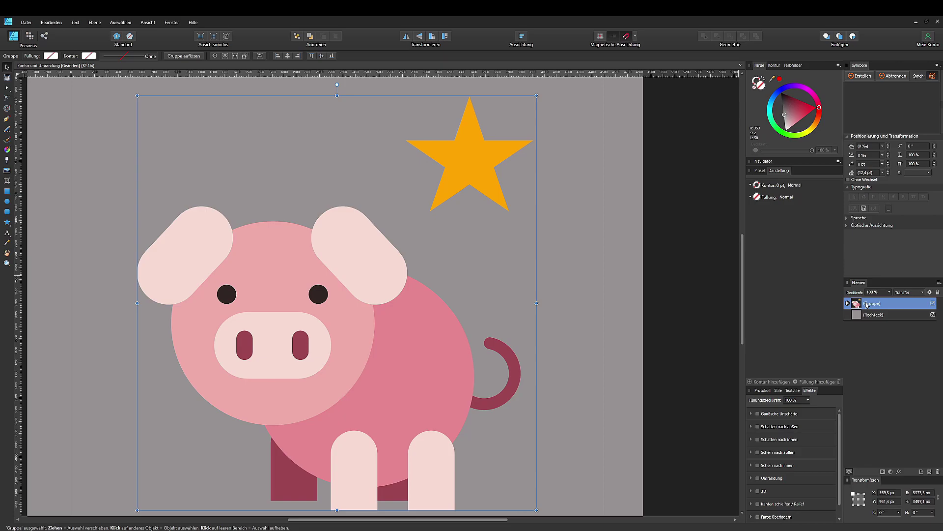
pyautogui.hotkey('ctrl', 'j')
pyautogui.click(848, 315)
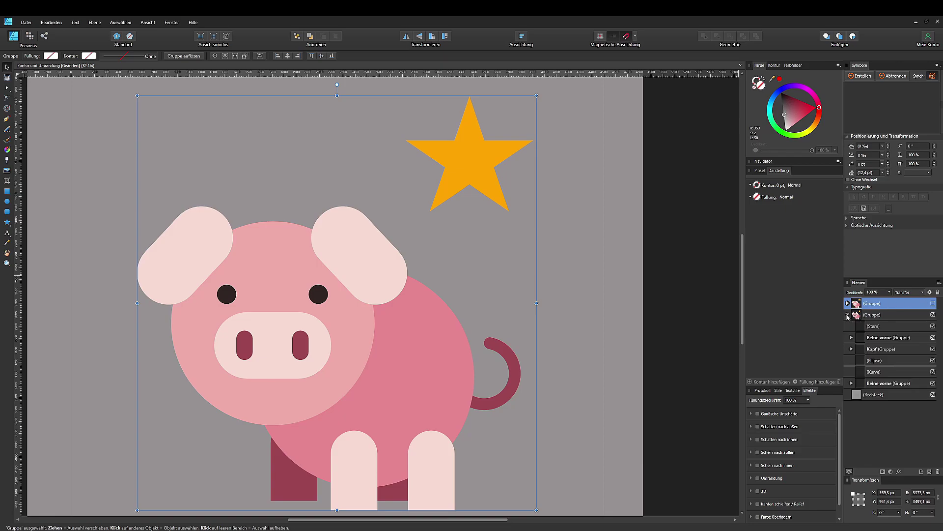
pyautogui.click(876, 338)
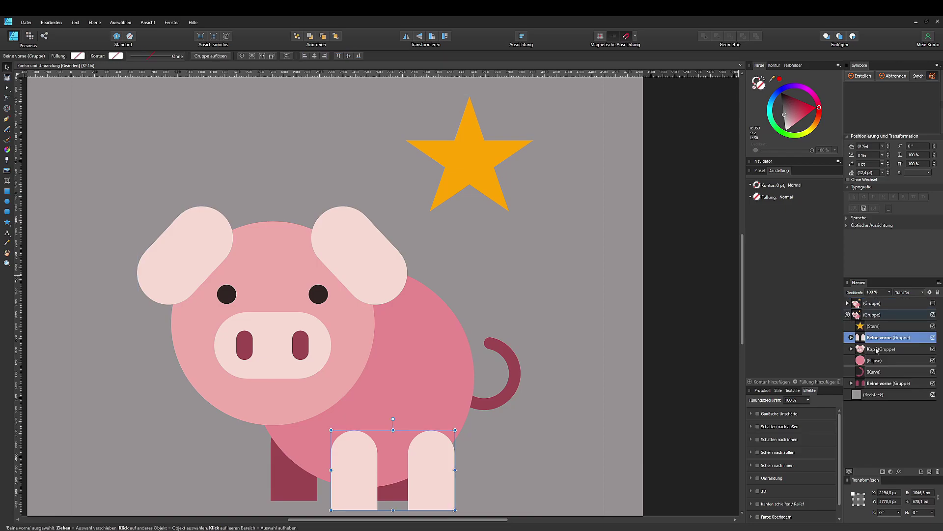
pyautogui.keyDown('ctrl'); pyautogui.click(882, 385); pyautogui.keyUp('ctrl')
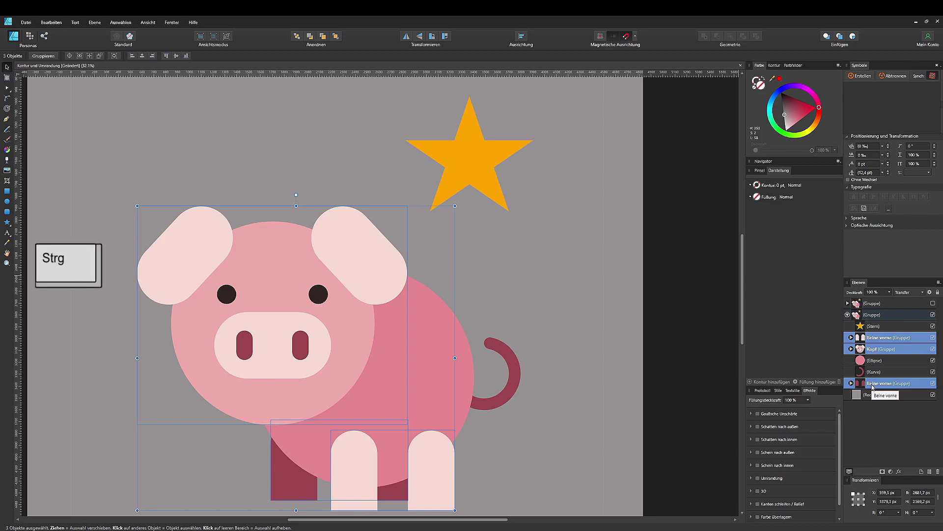
pyautogui.hotkey('ctrl', 'shift', 'g')
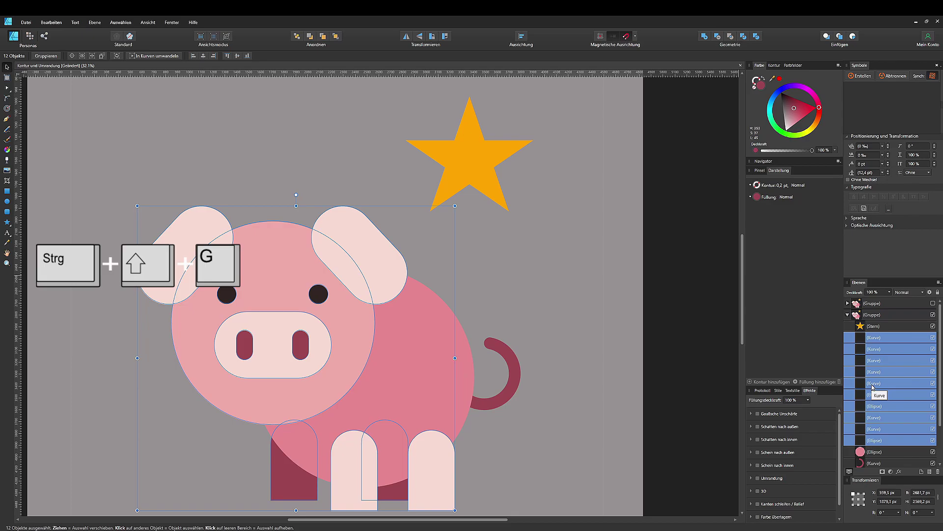
# Select the star through the last shape and merge them into one curve with Add.
pyautogui.click(873, 327)
pyautogui.scroll(-1, 879, 442)
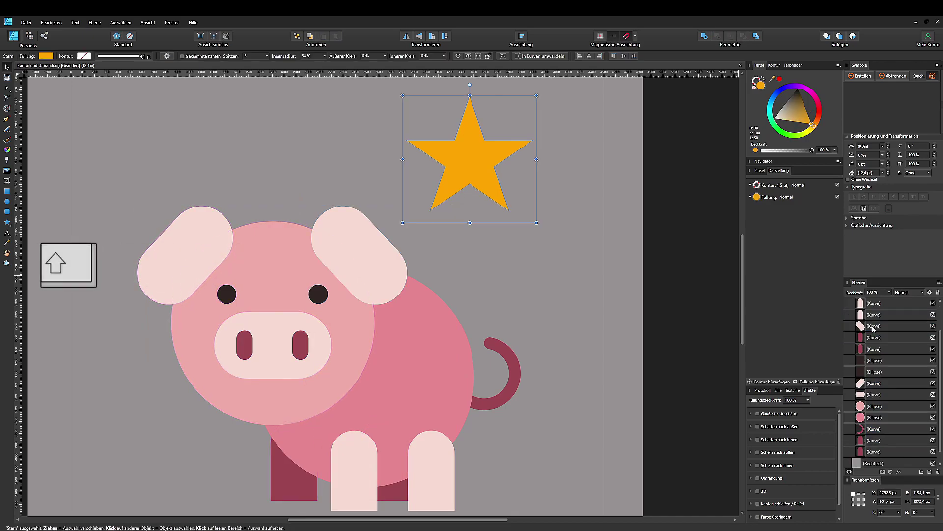
pyautogui.keyDown('shift'); pyautogui.click(872, 448); pyautogui.keyUp('shift')
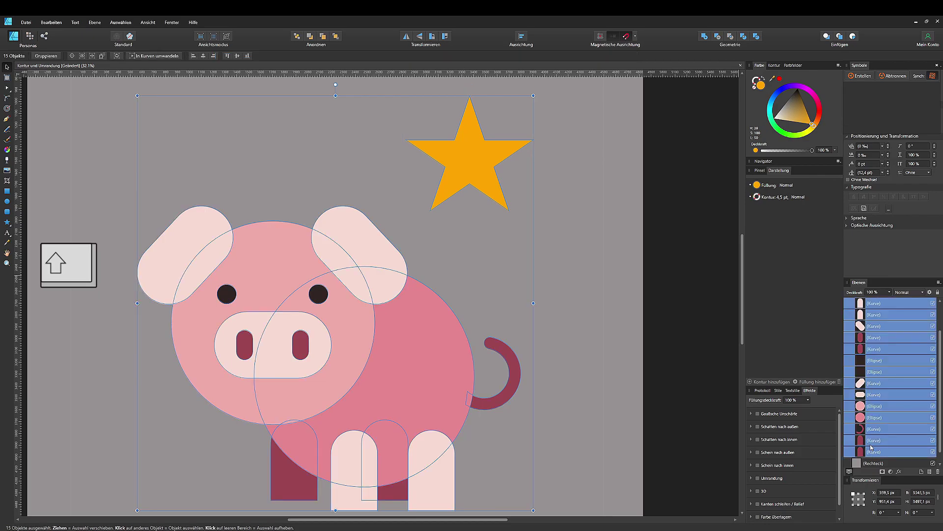
pyautogui.click(704, 37)
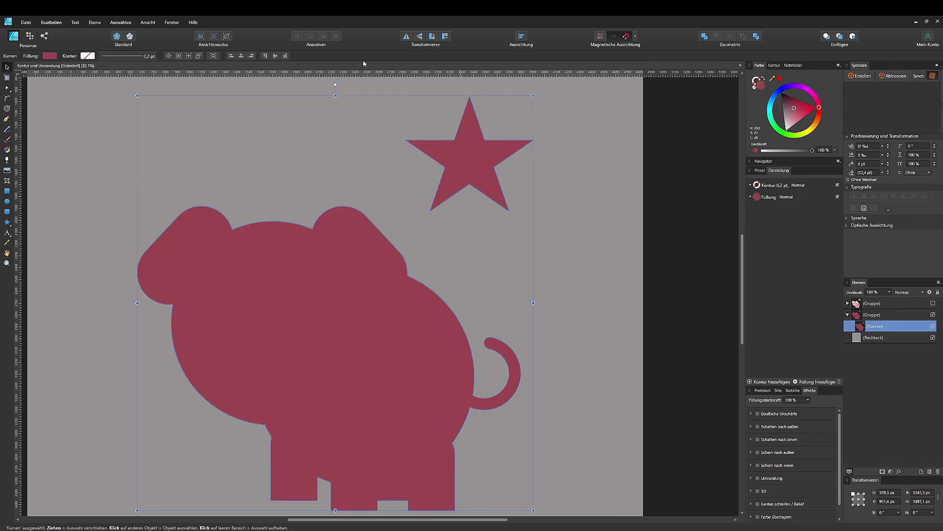
# Drag out a contour offset of about 75 px around the dark-red silhouette.
pyautogui.click(7, 108)
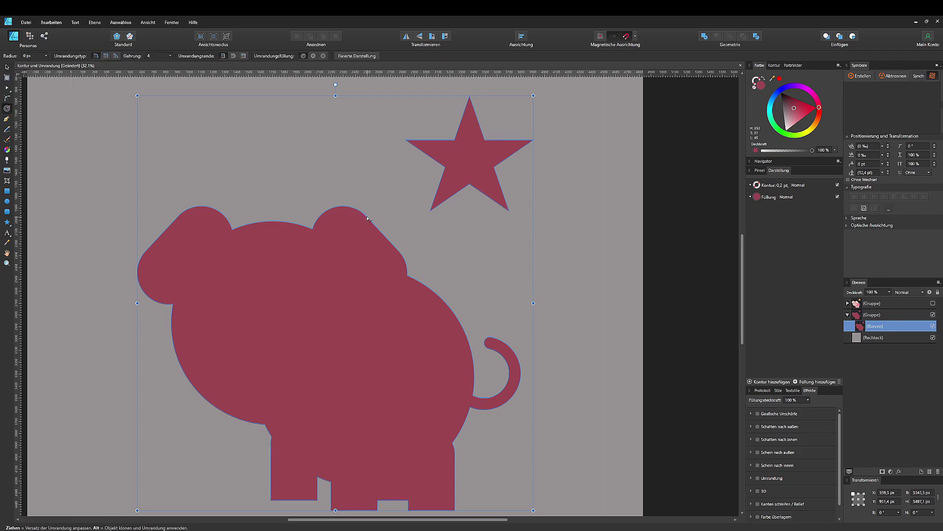
pyautogui.moveTo(367, 218); pyautogui.dragTo(374, 216)
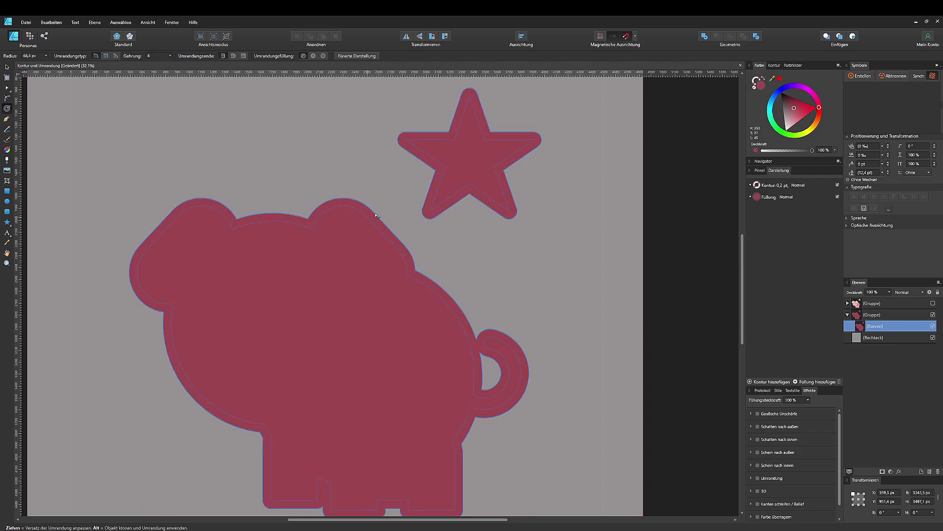
pyautogui.moveTo(374, 216); pyautogui.dragTo(392, 193)
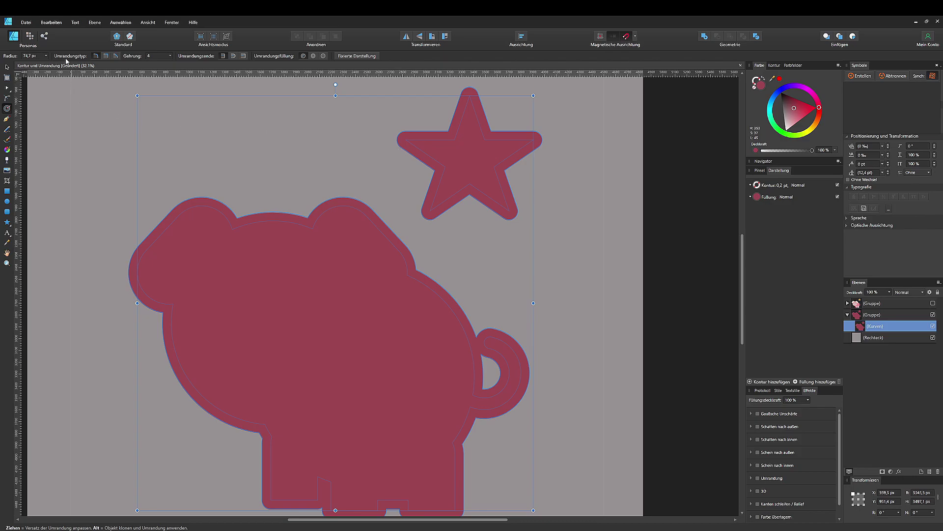
# Set the contour join to mitre and raise the mitre limit for sharp star points.
pyautogui.click(115, 57)
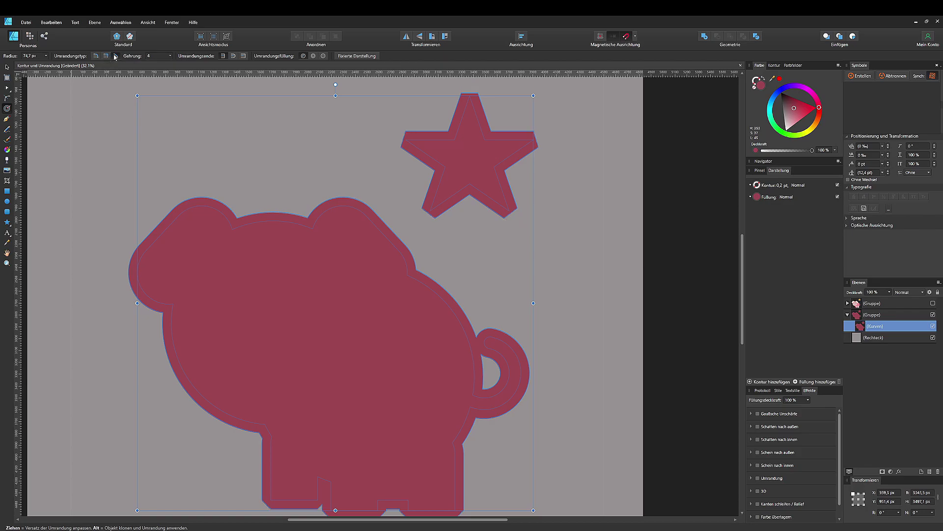
pyautogui.click(108, 57)
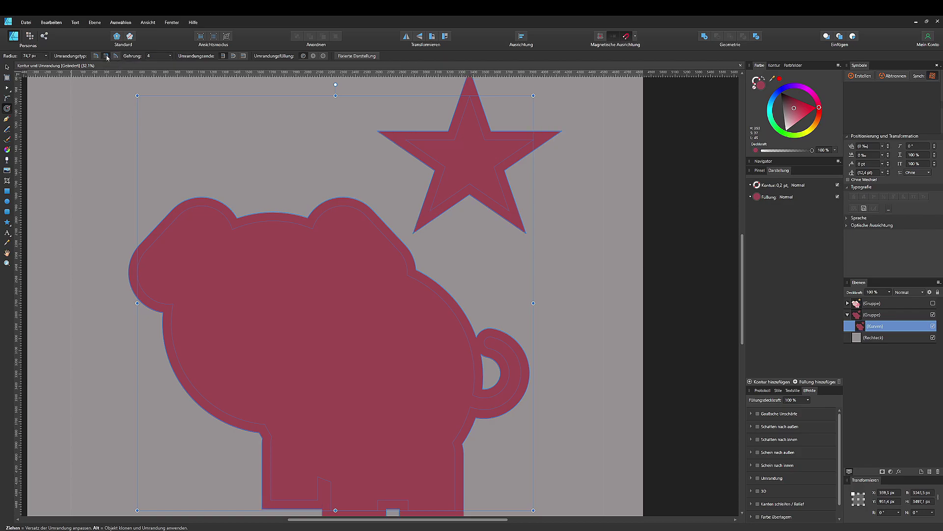
pyautogui.click(170, 57)
pyautogui.moveTo(175, 66); pyautogui.dragTo(169, 66)
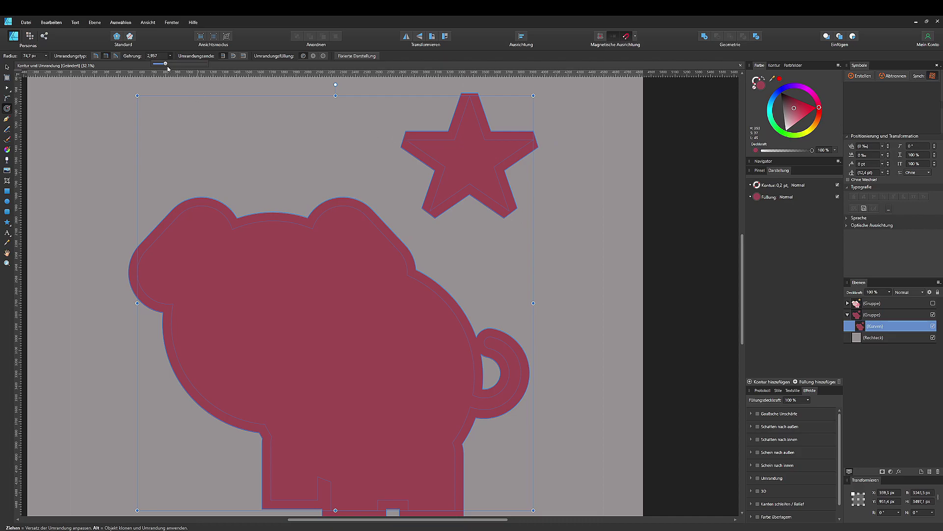
pyautogui.moveTo(166, 66); pyautogui.dragTo(171, 66)
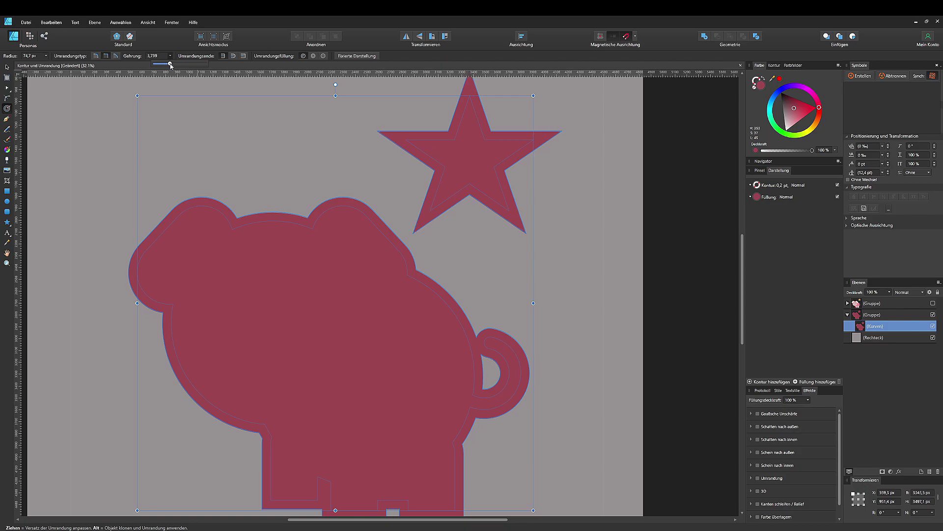
pyautogui.scroll(-1, 585, 197)
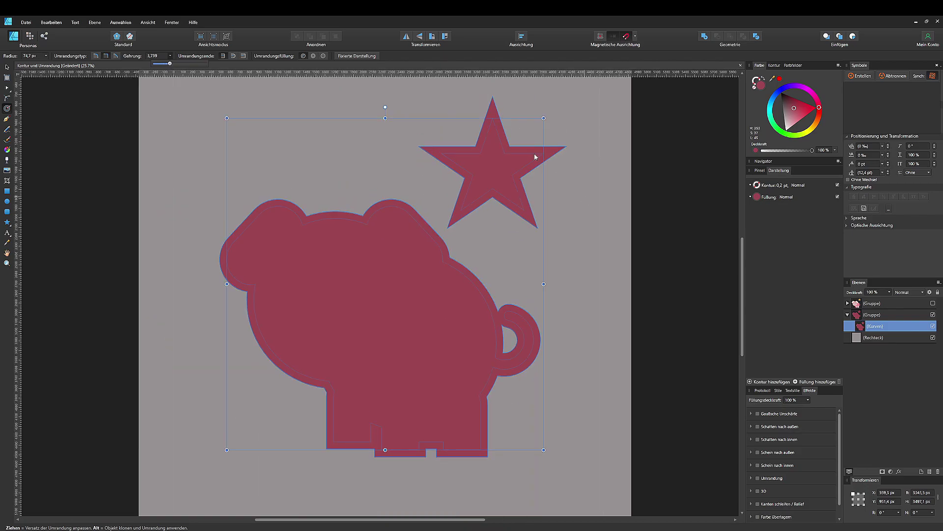
# With the pig and star shown, thicken the contour to about 96 px, then hide them again.
pyautogui.click(933, 304)
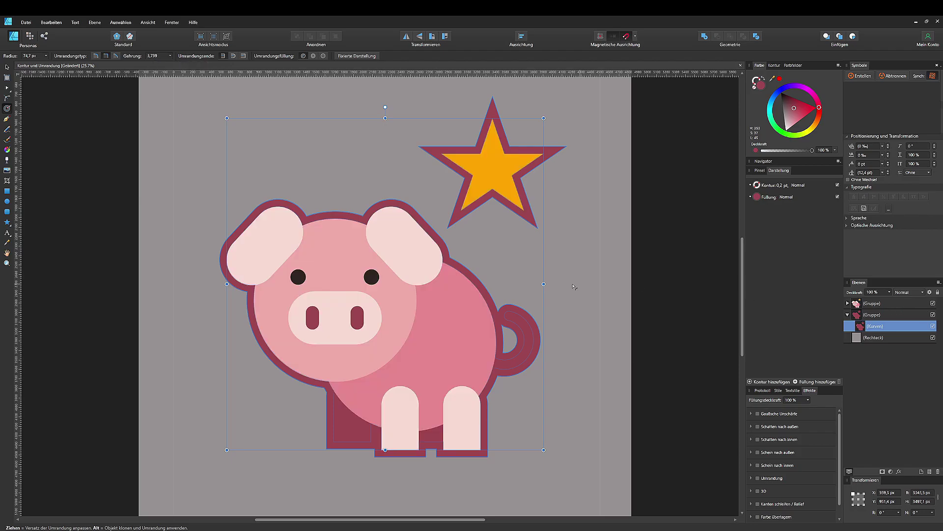
pyautogui.moveTo(485, 285); pyautogui.dragTo(485, 283)
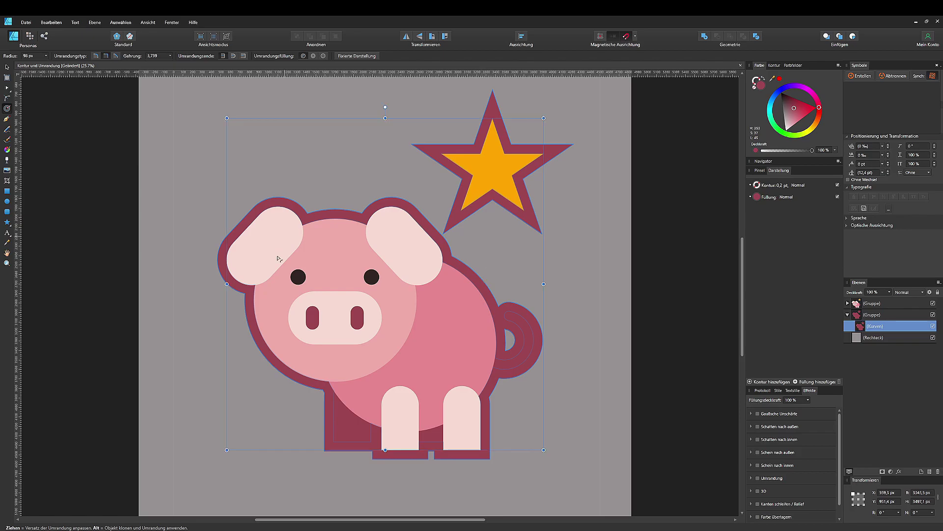
pyautogui.click(933, 304)
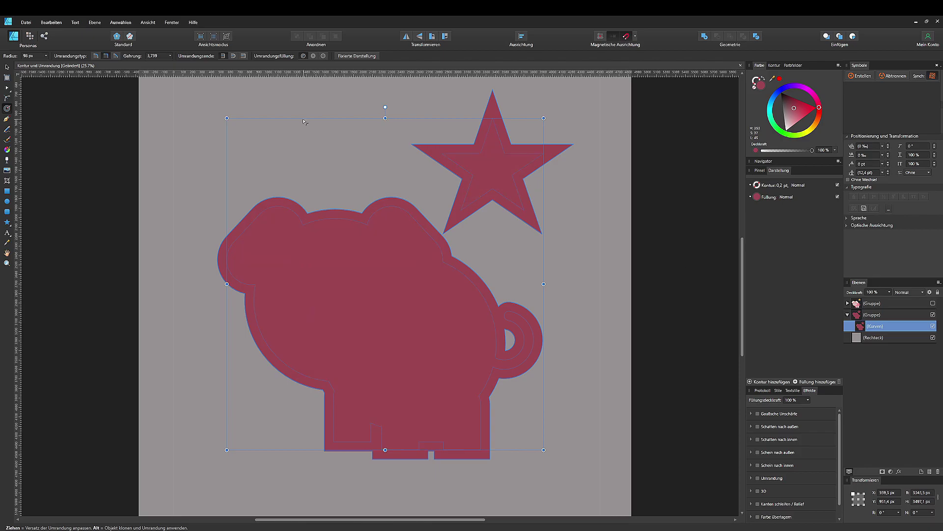
# Expand the contour into a permanent curve, undo once, then reapply it and inspect the enlarged shape's nodes.
pyautogui.click(369, 57)
pyautogui.click(7, 87)
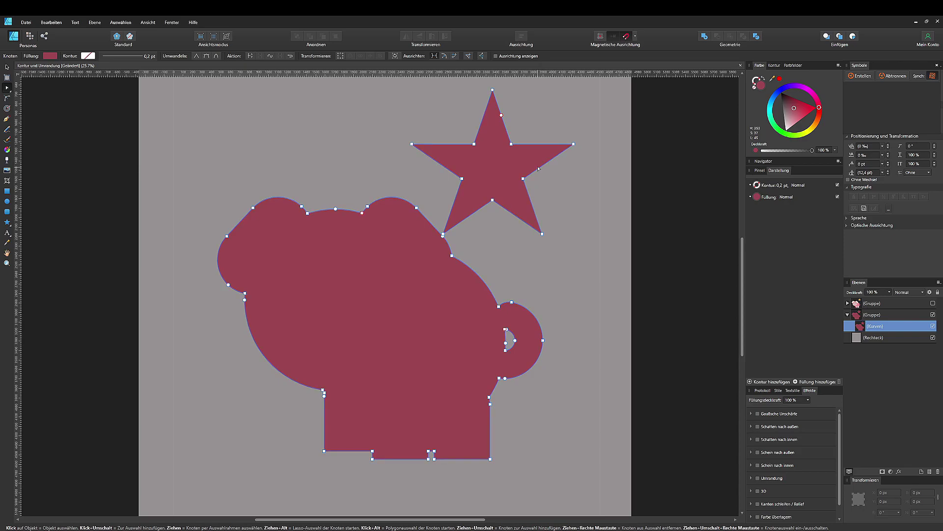
pyautogui.hotkey('ctrl', 'z')
pyautogui.click(7, 109)
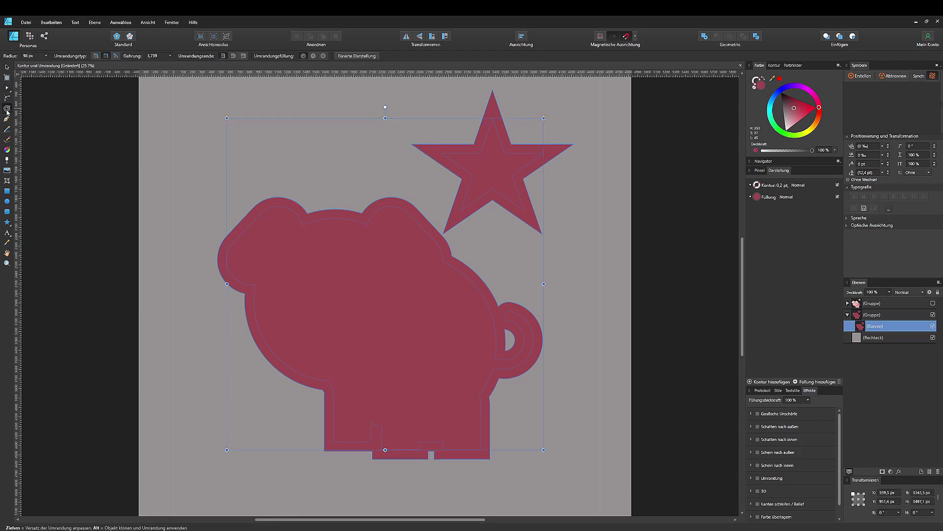
pyautogui.click(345, 56)
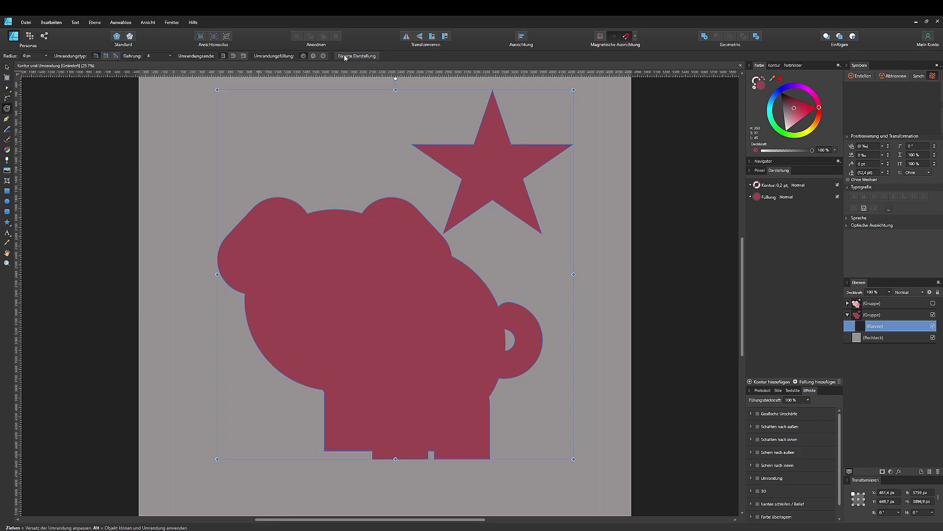
pyautogui.click(7, 87)
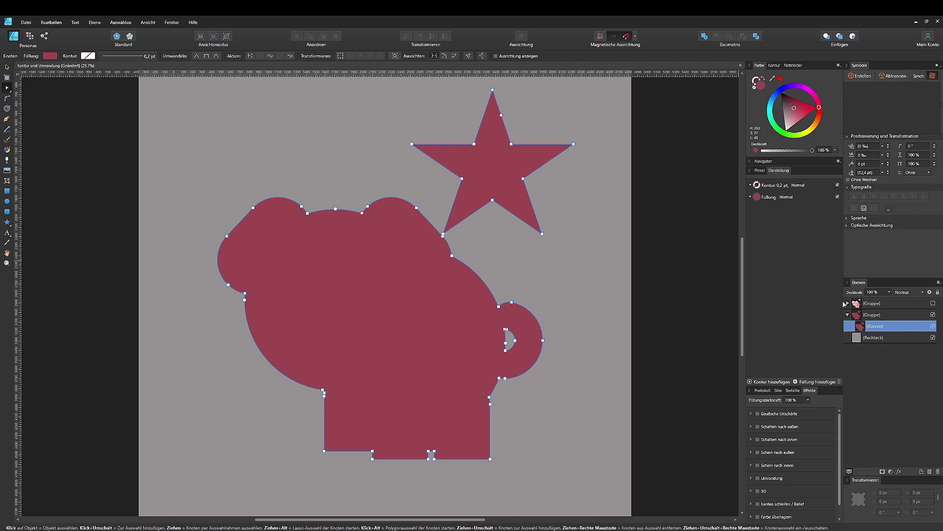
# Unhide the pig and star group and recolour the enlarged silhouette behind them violet.
pyautogui.click(933, 304)
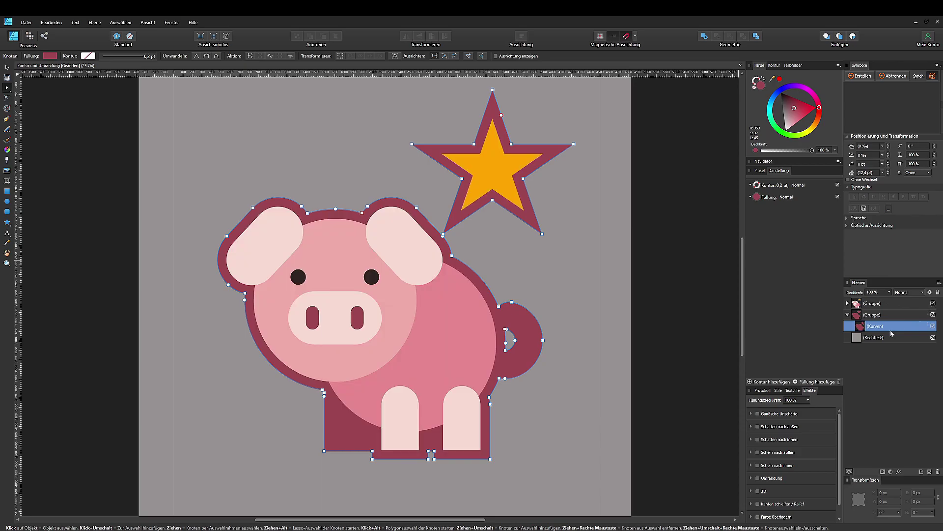
pyautogui.moveTo(794, 89)
pyautogui.mouseDown()
pyautogui.moveTo(781, 126)
pyautogui.moveTo(824, 112)
pyautogui.moveTo(783, 88)
pyautogui.mouseUp()
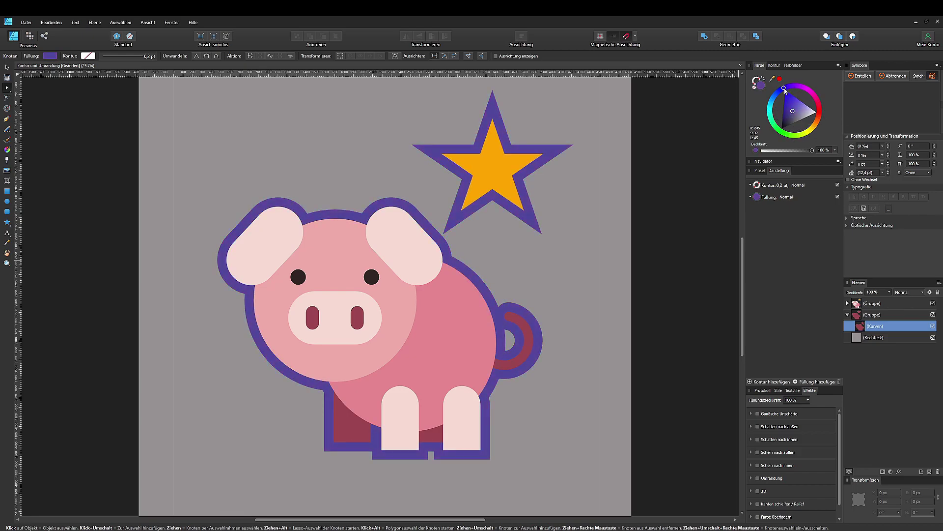